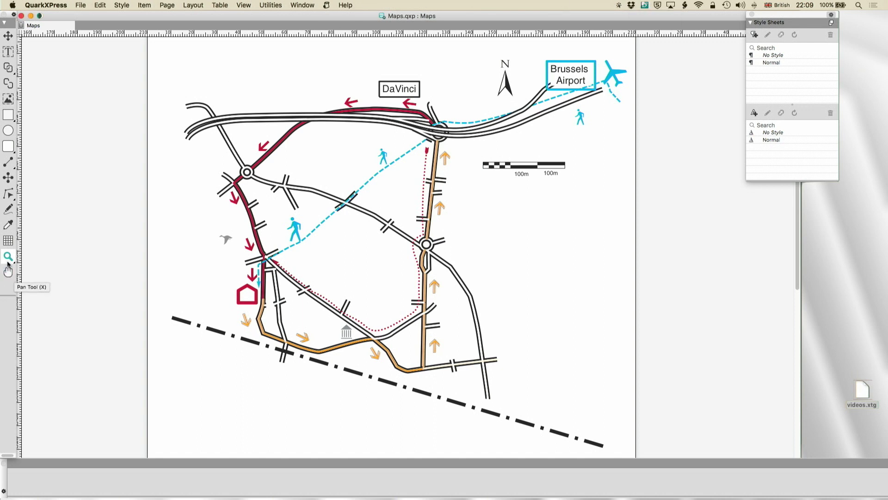
# Step: Zoom in on the lower-right roundabout and draw a straight line across the curved road
pyautogui.moveTo(416, 249); pyautogui.dragTo(506, 325)
pyautogui.scroll(-5, 506, 325)
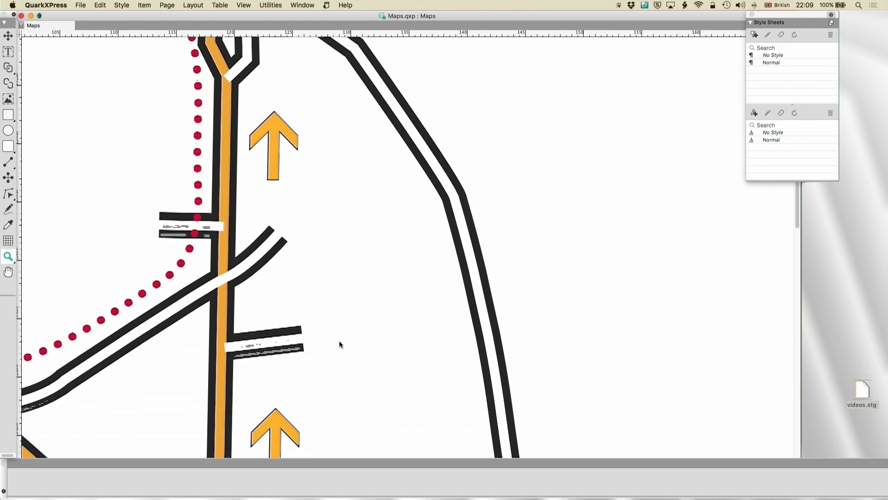
pyautogui.scroll(2, 233, 235)
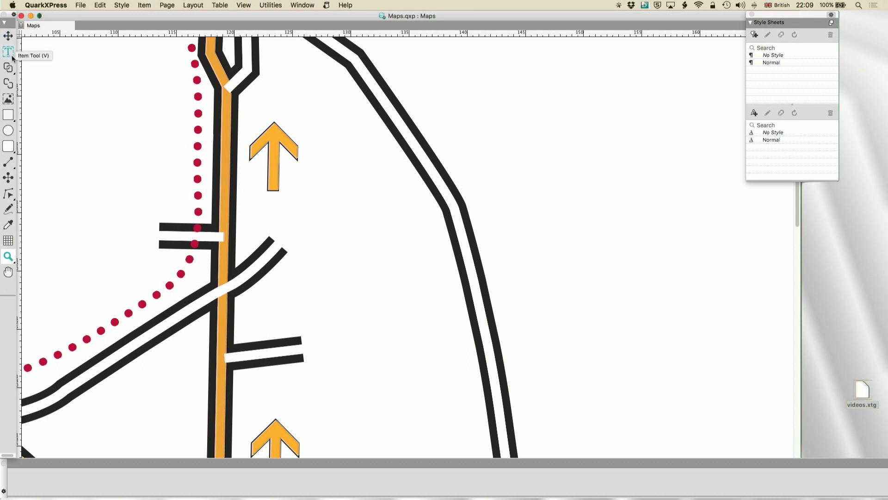
pyautogui.click(7, 212)
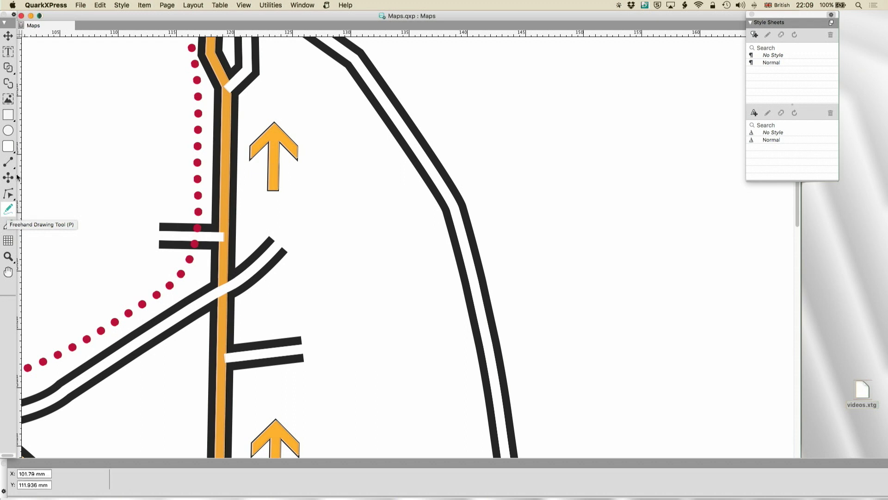
pyautogui.press('l')
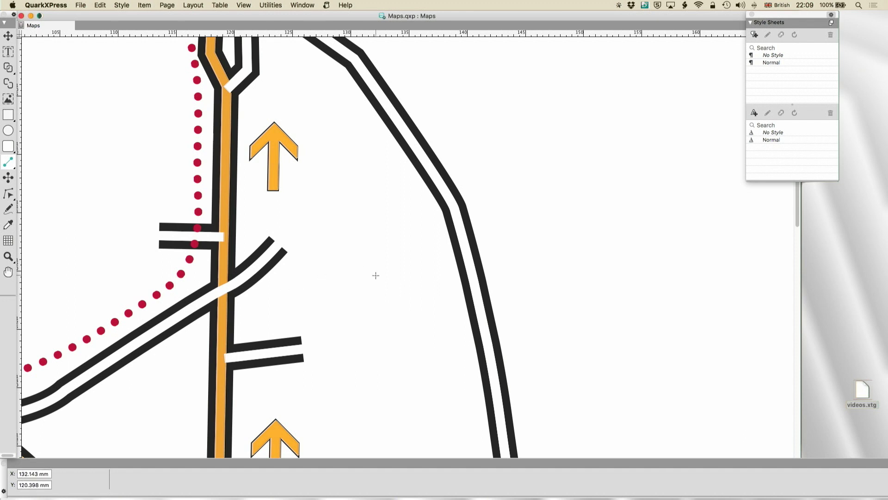
pyautogui.moveTo(363, 286); pyautogui.dragTo(638, 219)
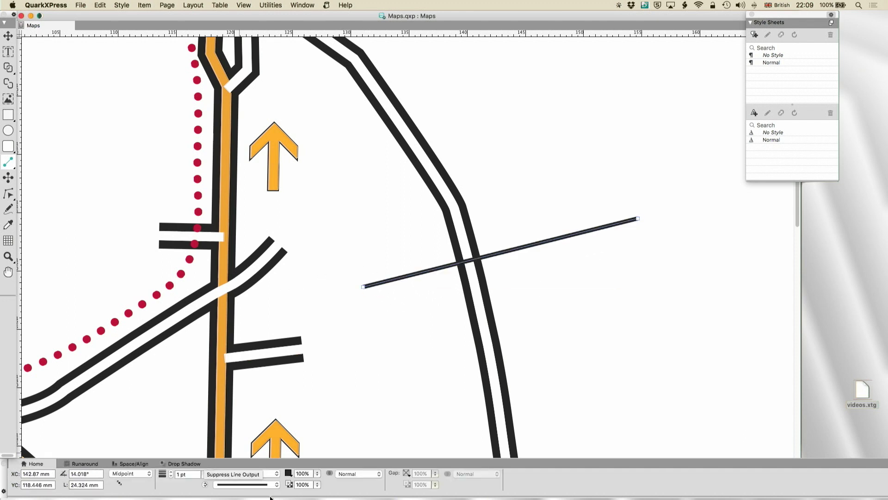
# Step: Make the new line 8 pt Double with Lighten blending and a White gap
pyautogui.tripleClick(191, 476)
pyautogui.write('6 pt')
pyautogui.press('super+shift+period')
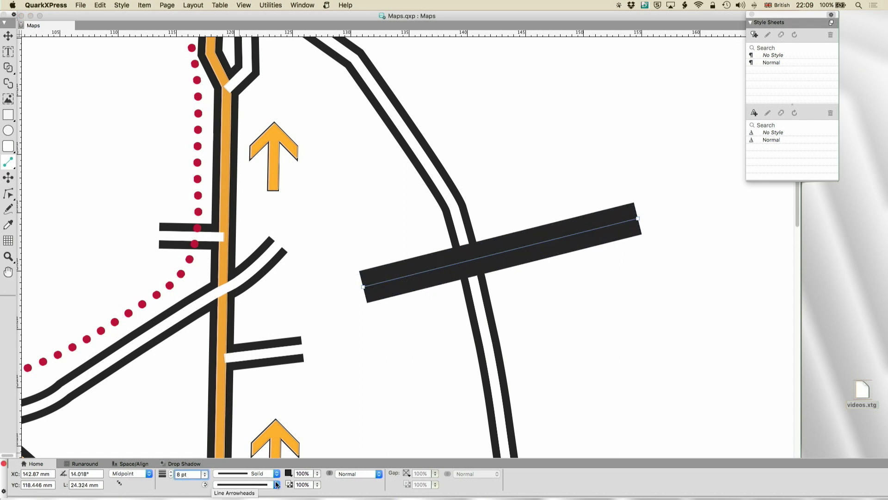
pyautogui.click(263, 475)
pyautogui.click(263, 437)
pyautogui.click(354, 473)
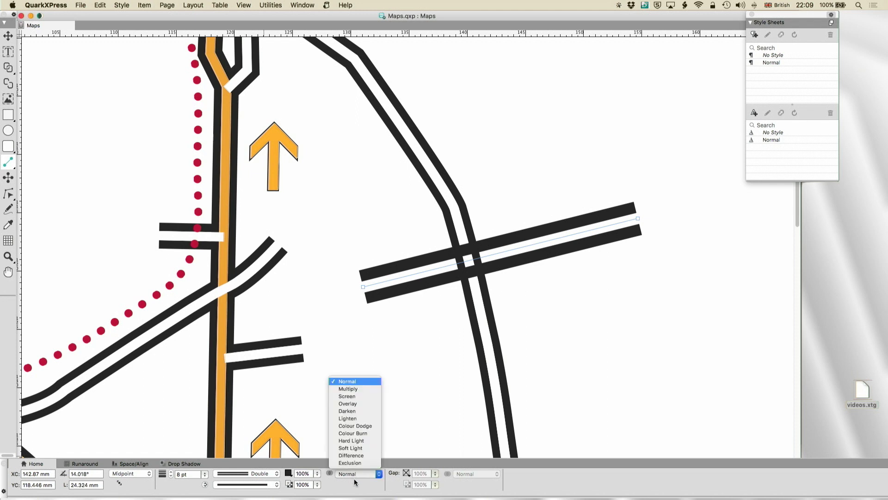
pyautogui.click(360, 437)
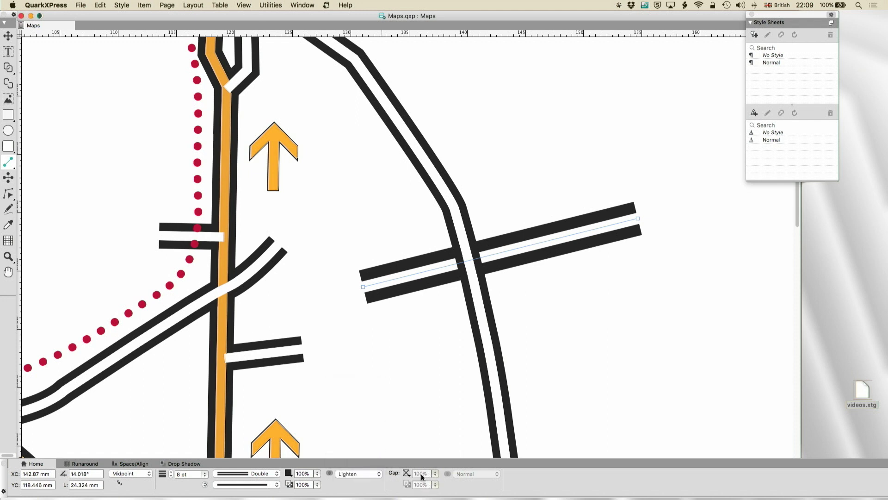
pyautogui.click(406, 473)
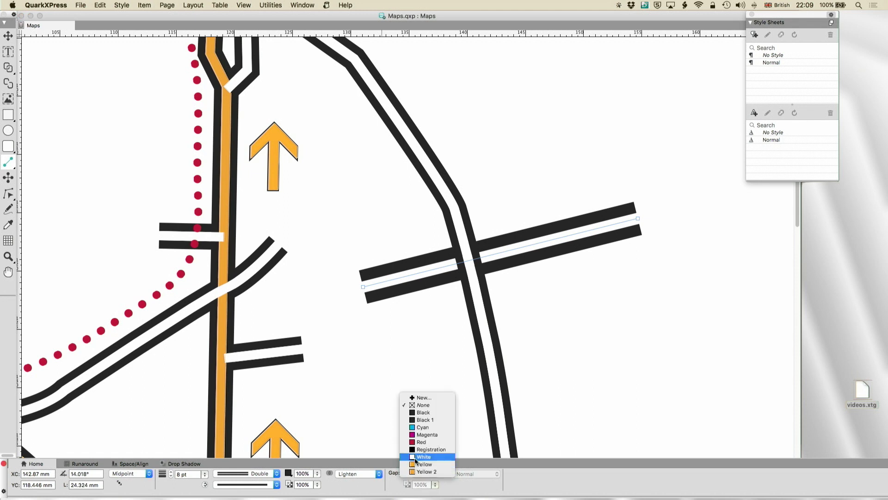
pyautogui.click(415, 457)
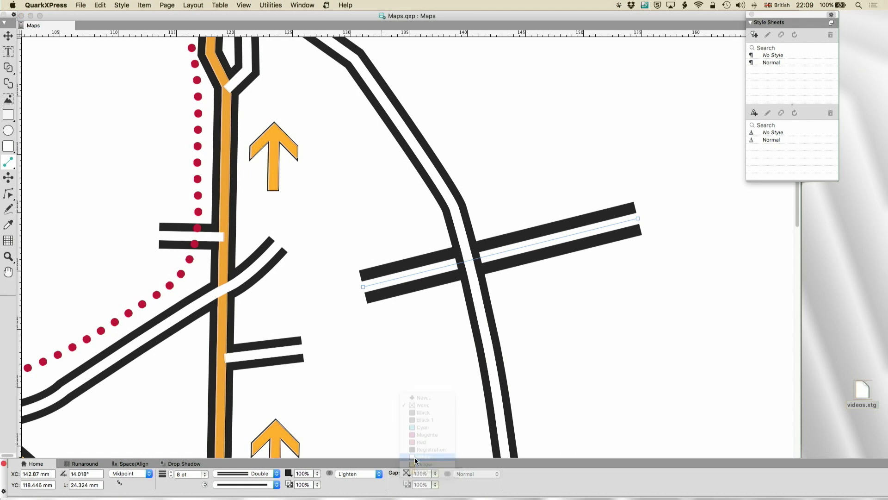
pyautogui.click(8, 35)
# Step: Shift the double road up-left and draw a wavy freehand curve across the curved road
pyautogui.moveTo(427, 264); pyautogui.dragTo(428, 266)
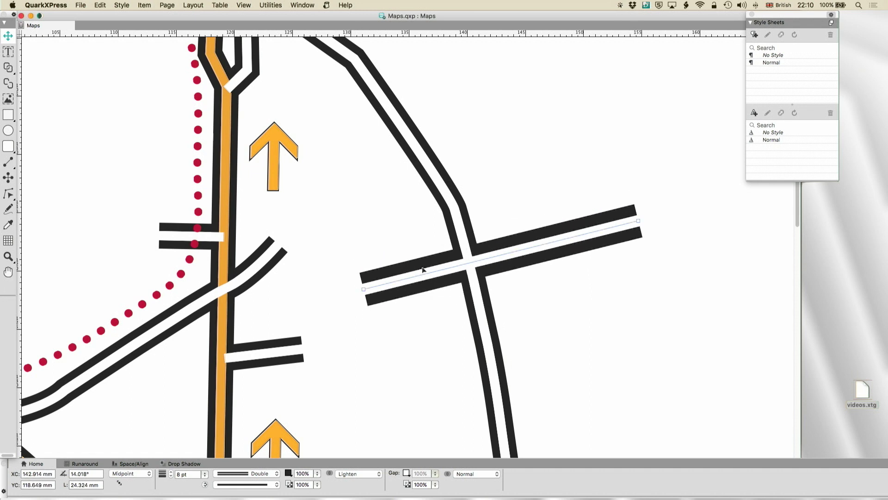
pyautogui.moveTo(415, 267); pyautogui.dragTo(400, 202)
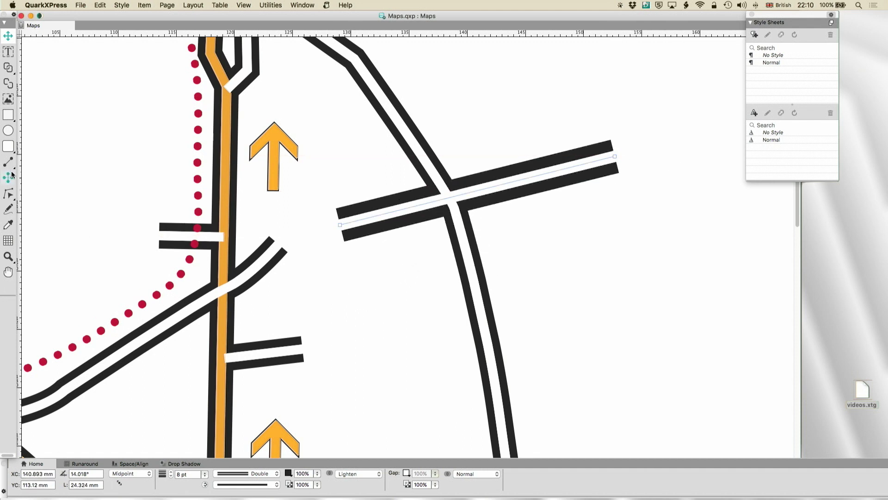
pyautogui.click(8, 209)
pyautogui.moveTo(344, 306)
pyautogui.mouseDown()
pyautogui.moveTo(595, 293)
pyautogui.moveTo(635, 240)
pyautogui.mouseUp()
# Step: Give the curve the double-road style with Lighten blending, then delete both added roads
pyautogui.click(9, 226)
pyautogui.click(505, 182)
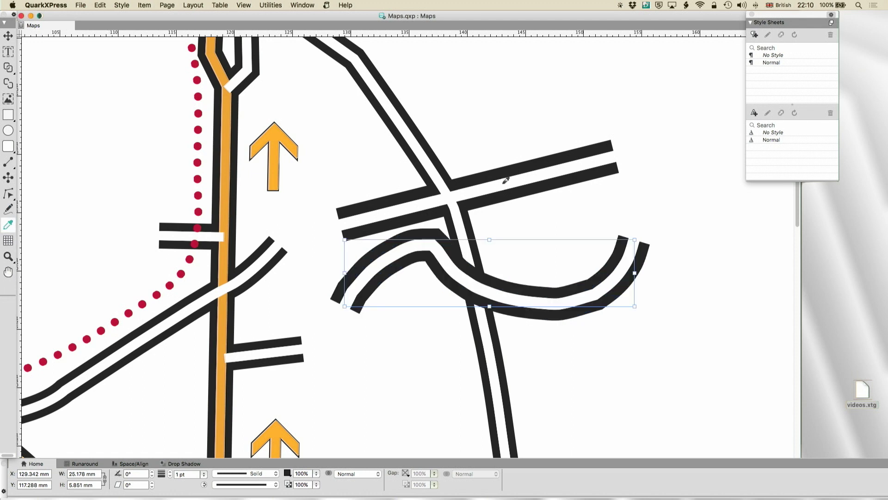
pyautogui.click(359, 478)
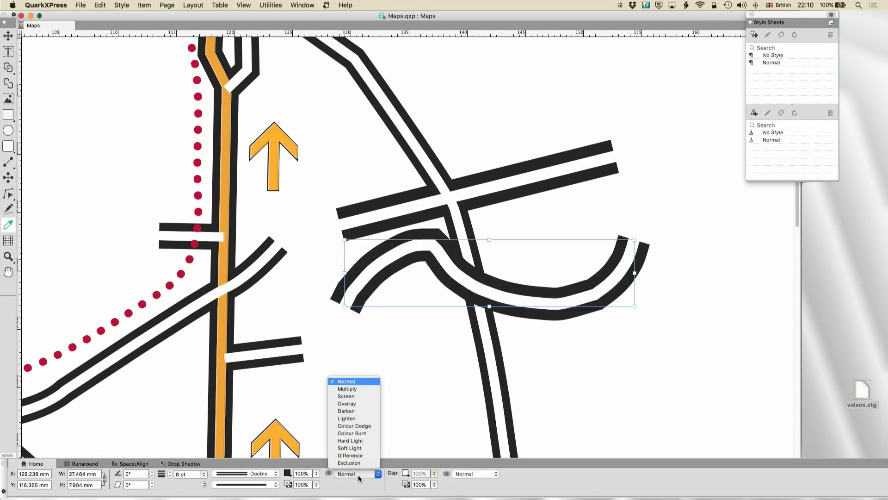
pyautogui.click(355, 418)
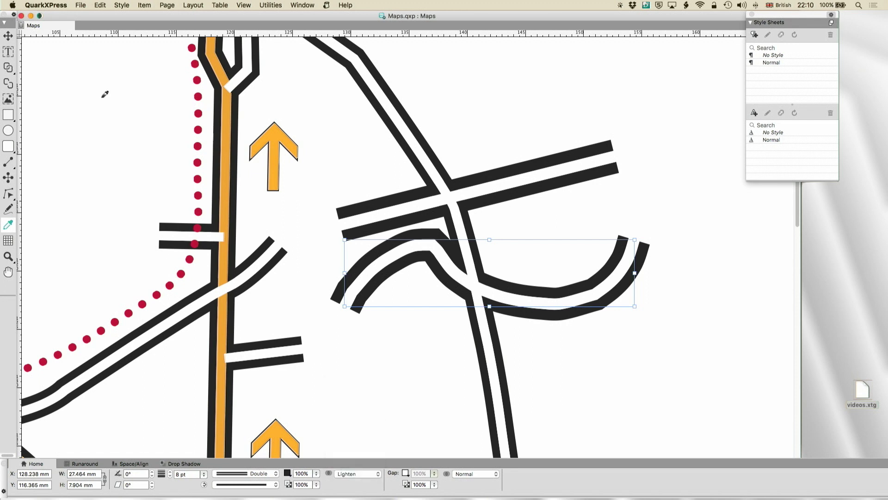
pyautogui.click(7, 35)
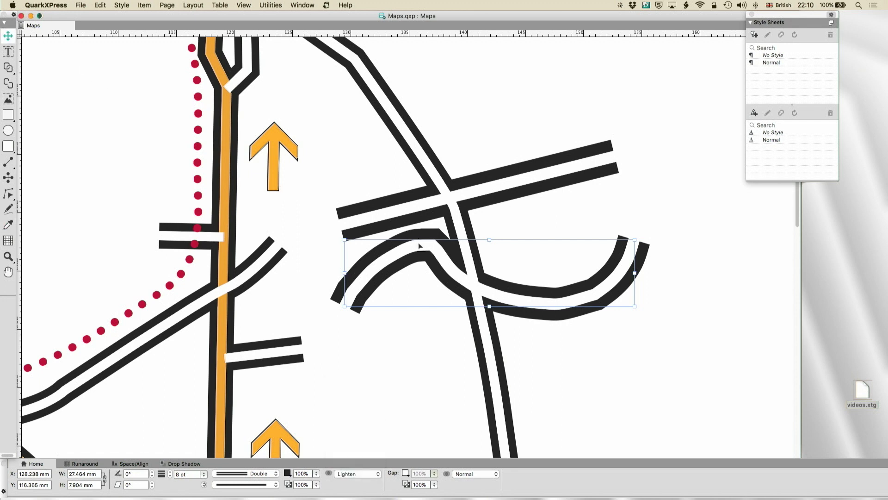
pyautogui.moveTo(419, 242); pyautogui.dragTo(421, 312)
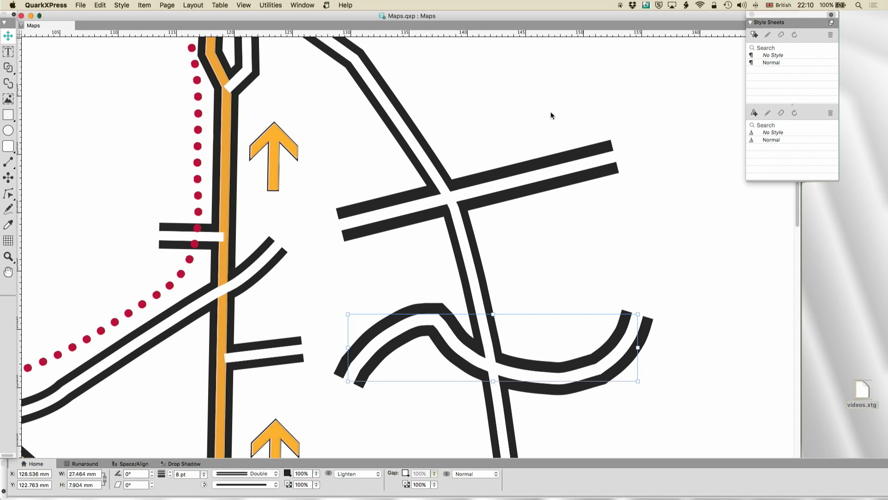
pyautogui.moveTo(599, 80); pyautogui.dragTo(603, 416)
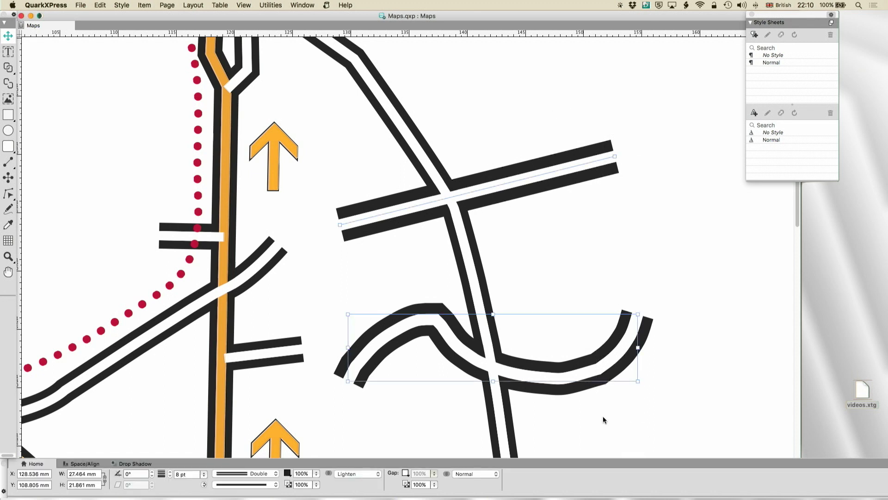
pyautogui.press('Delete')
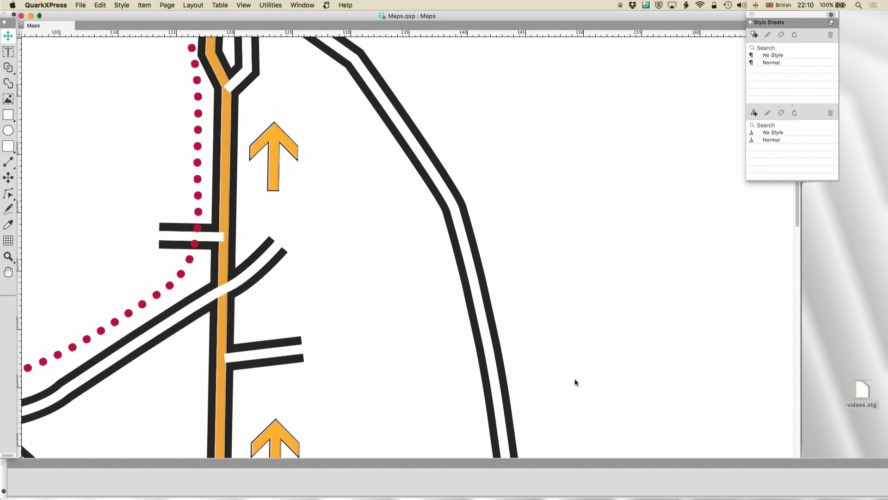
# Step: Export the layout as Maps.pdf with Default PDF Output Style, replacing the existing file
pyautogui.click(80, 5)
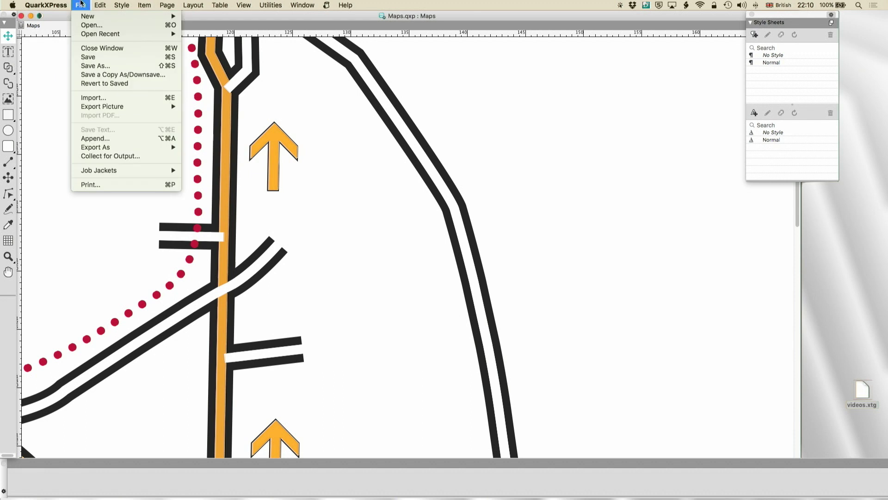
pyautogui.moveTo(115, 147)
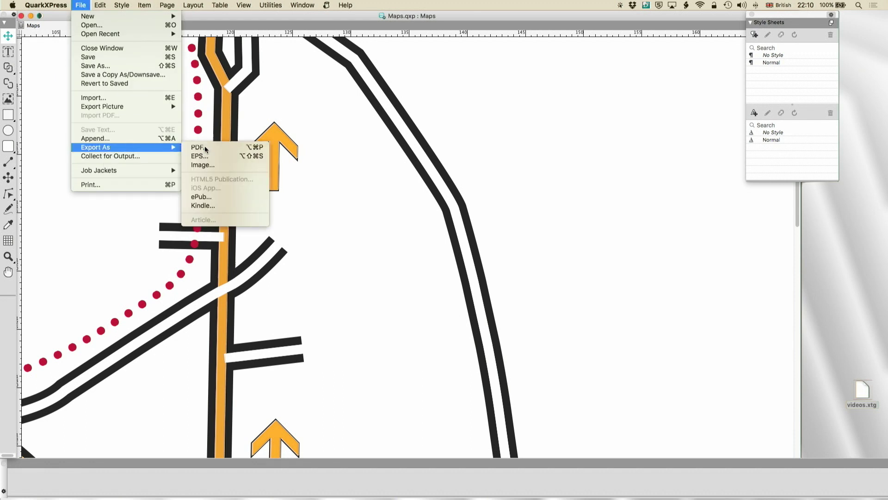
pyautogui.click(204, 146)
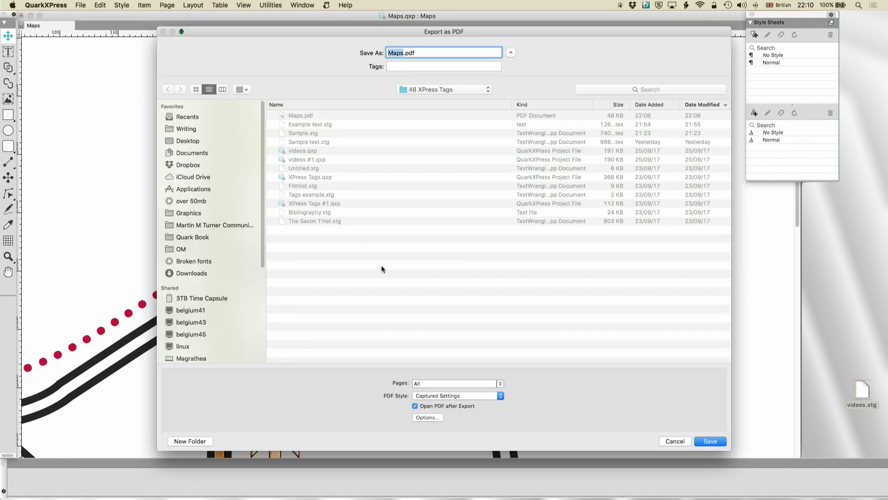
pyautogui.click(438, 397)
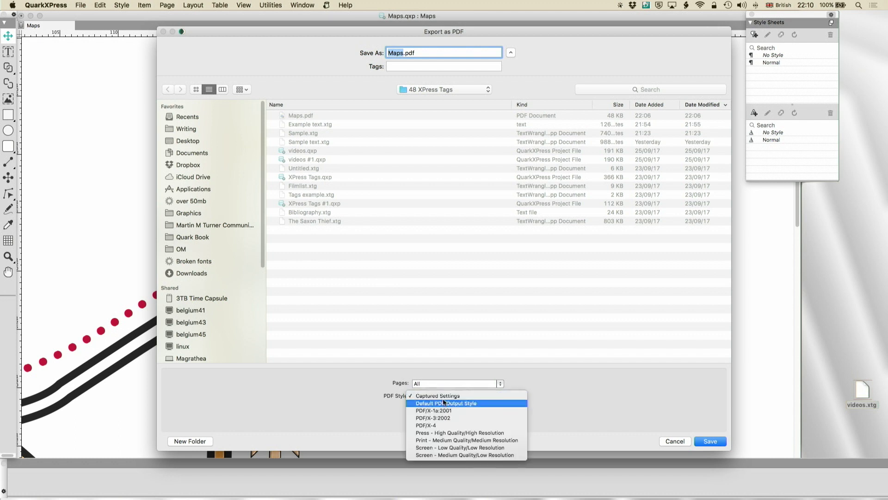
pyautogui.click(443, 402)
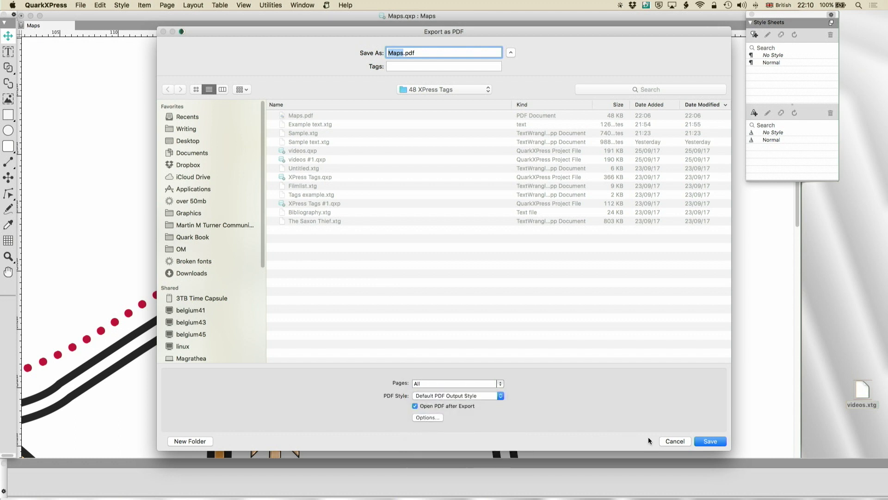
pyautogui.click(701, 441)
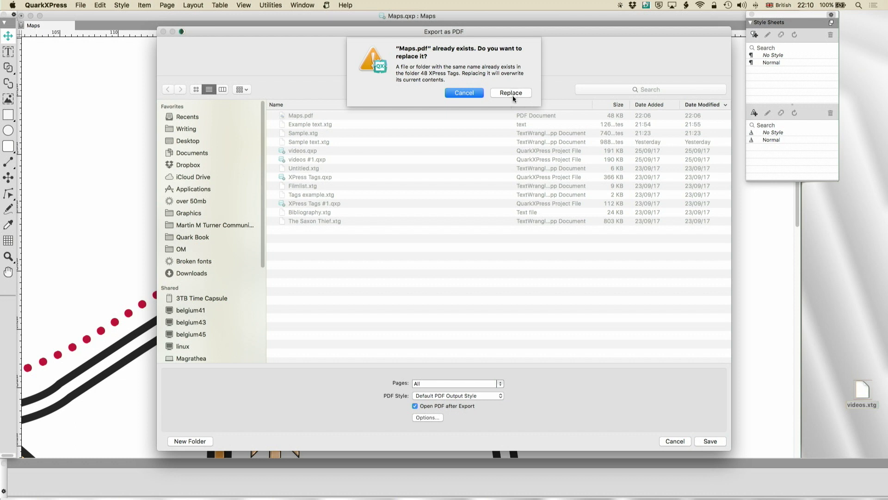
pyautogui.click(512, 96)
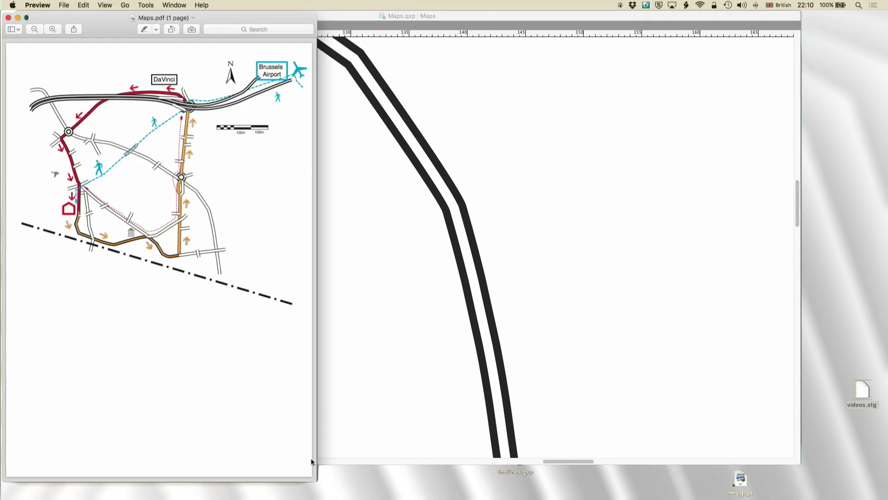
# Step: Enlarge the Preview window, zoom in and scroll around the exported map, then close it
pyautogui.moveTo(315, 477); pyautogui.dragTo(829, 383)
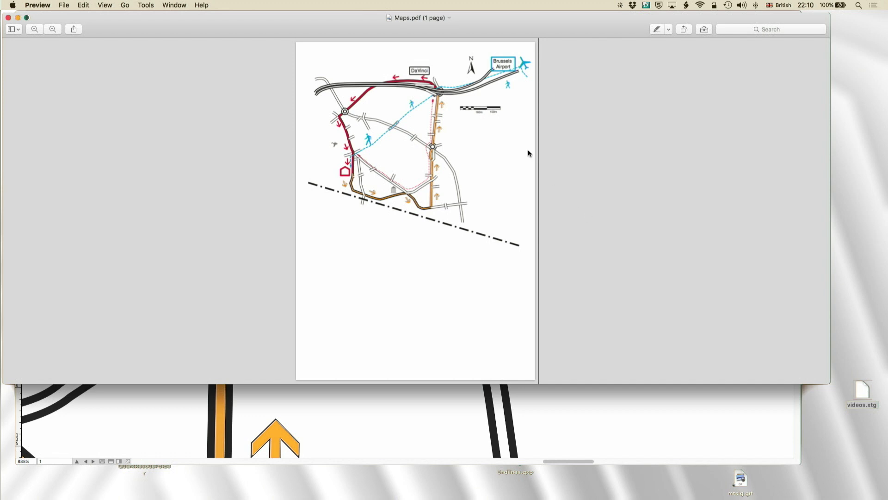
pyautogui.press('super+equal')
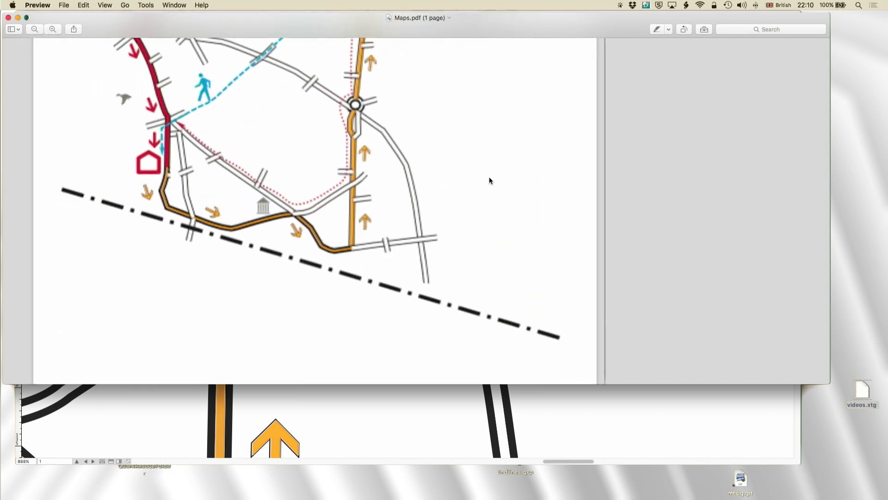
pyautogui.scroll(5, 491, 181)
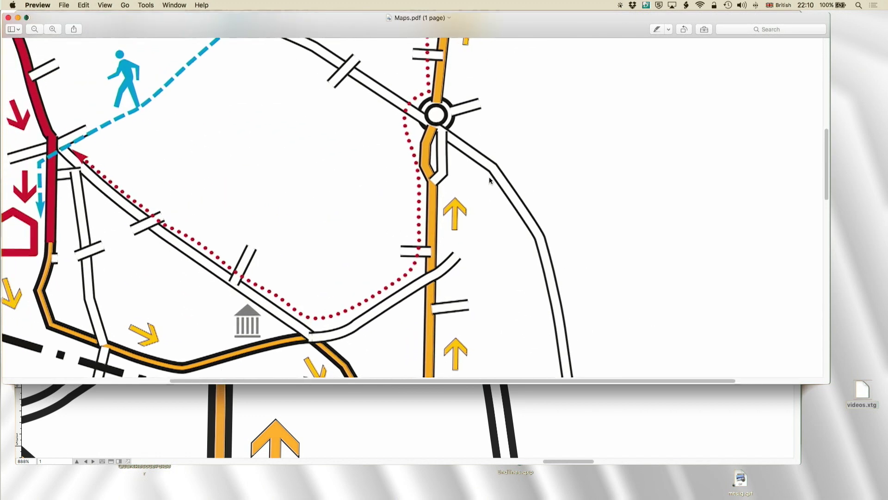
pyautogui.scroll(-5, 421, 231)
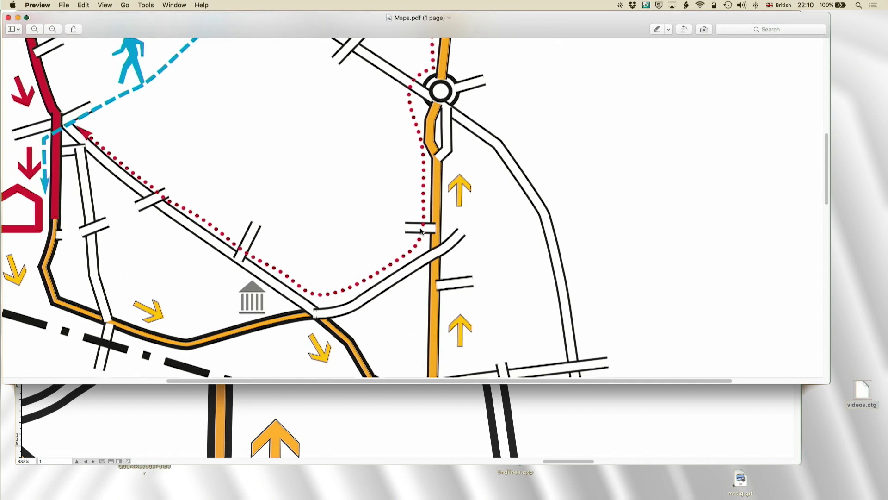
pyautogui.click(8, 18)
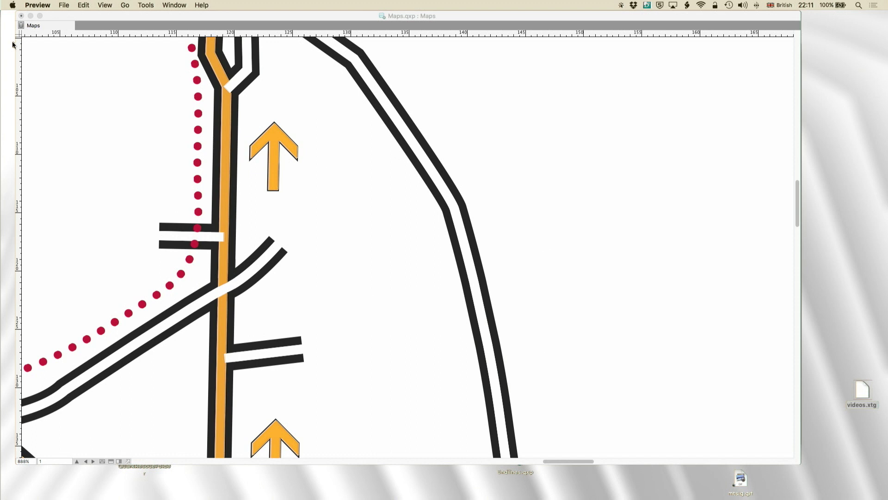
# Step: Return to QuarkXPress, fit the whole map page in view, and start a PDF export
pyautogui.click(329, 169)
pyautogui.press('super+0')
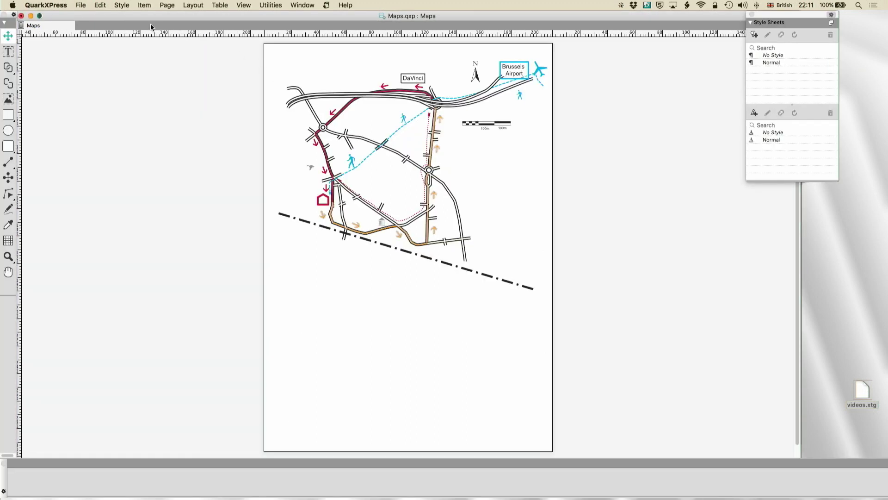
pyautogui.click(82, 6)
pyautogui.moveTo(100, 147)
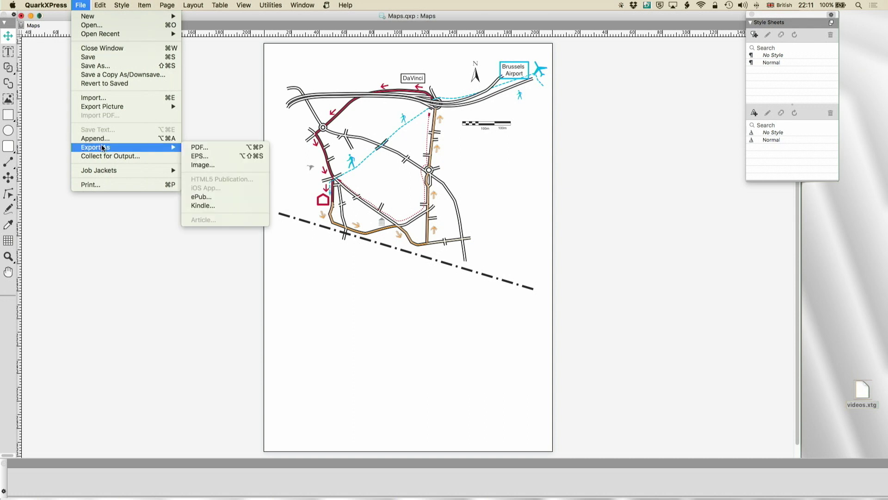
pyautogui.click(211, 149)
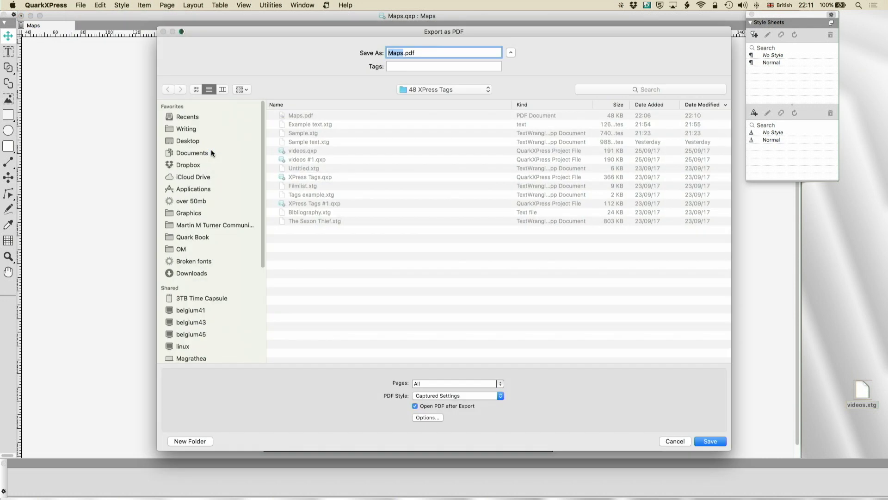
# Step: In the PDF export options, turn off Create PDF Layers and choose Flatten Transparency
pyautogui.click(432, 419)
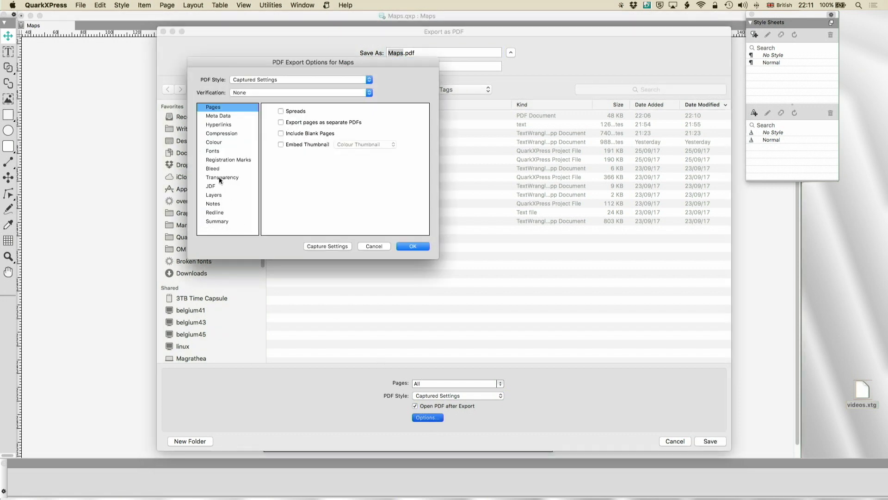
pyautogui.click(217, 196)
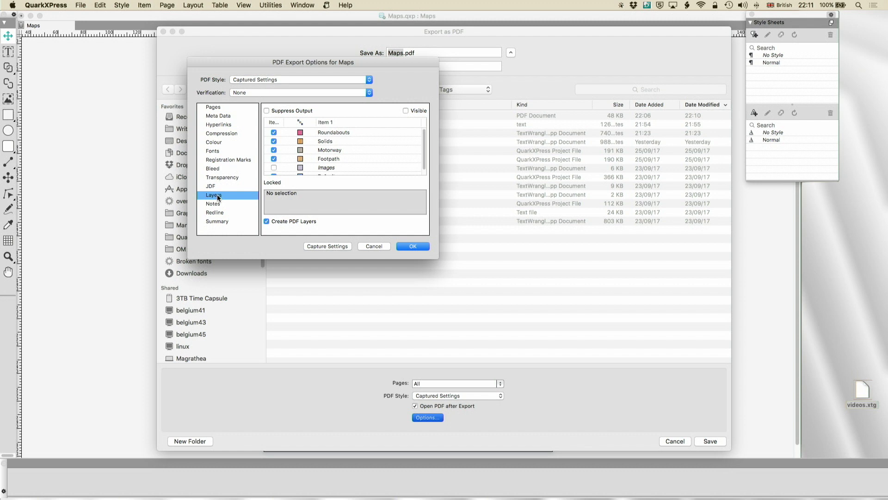
pyautogui.click(267, 221)
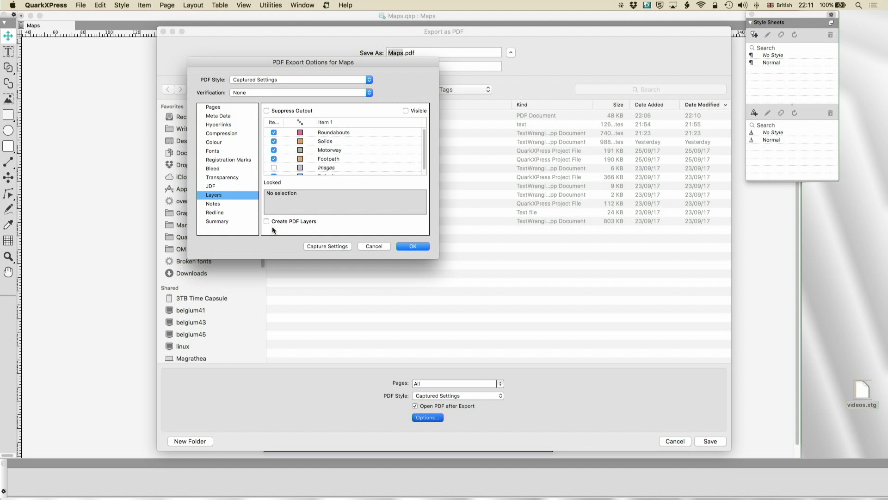
pyautogui.click(221, 178)
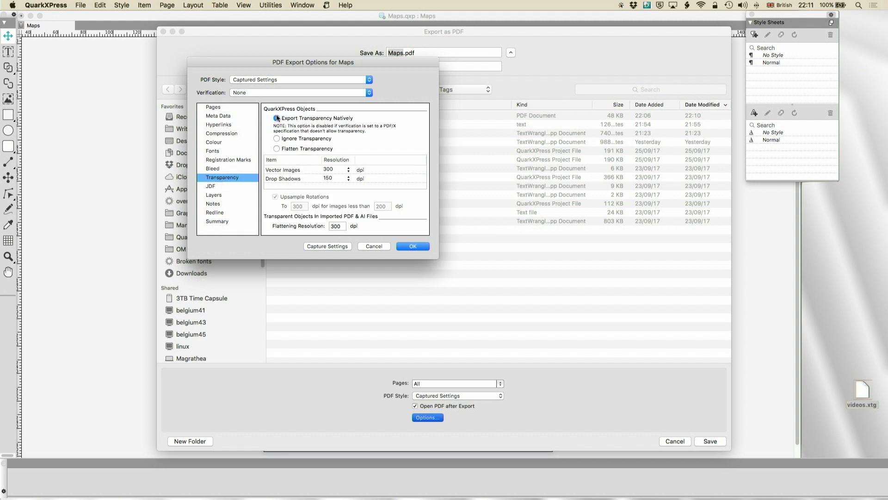
pyautogui.click(276, 149)
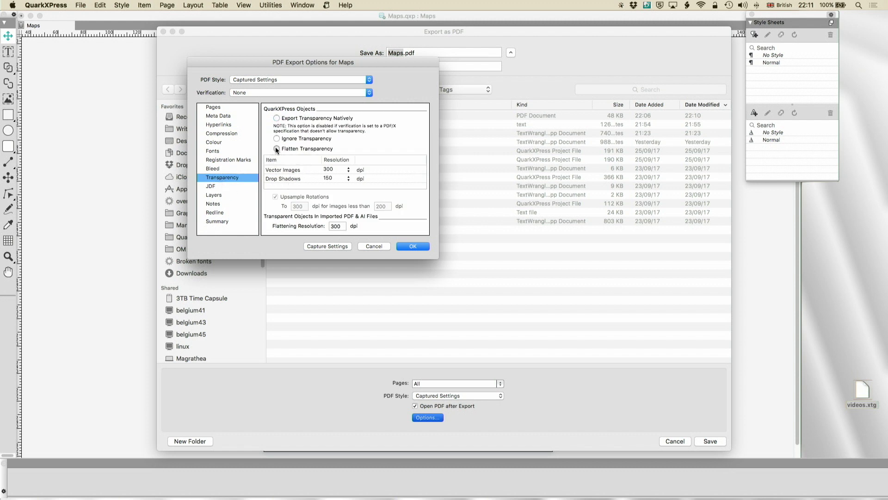
pyautogui.click(408, 246)
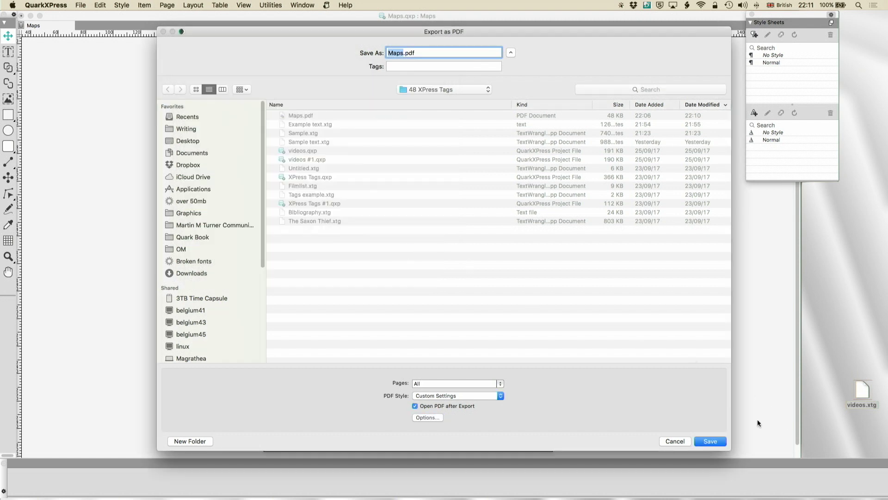
# Step: Save the export as Maps.pdf, replacing the earlier copy
pyautogui.click(713, 438)
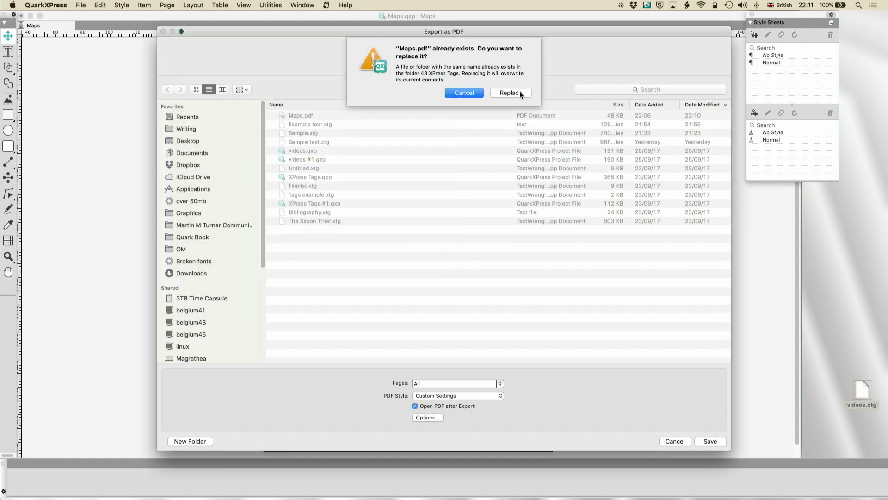
pyautogui.click(519, 92)
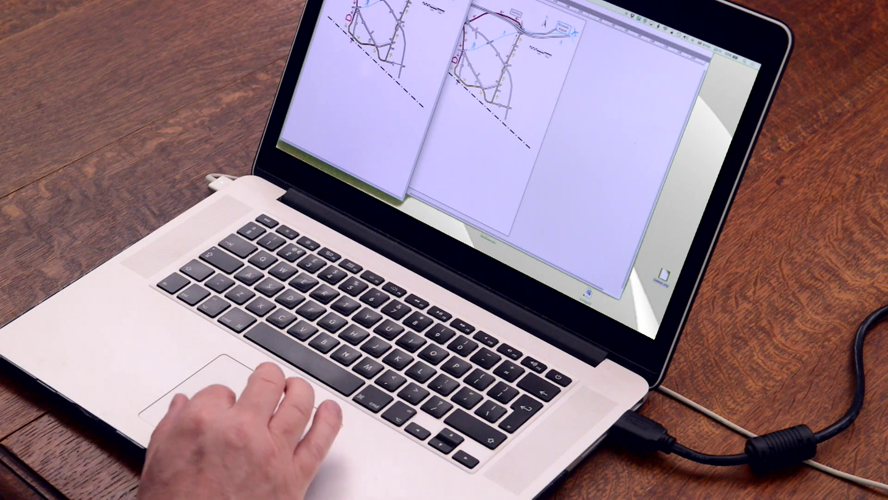
# Step: Place the Preview window beside the QuarkXPress layout and scroll the PDF to compare roads and museum
pyautogui.scroll(5, 366, 84)
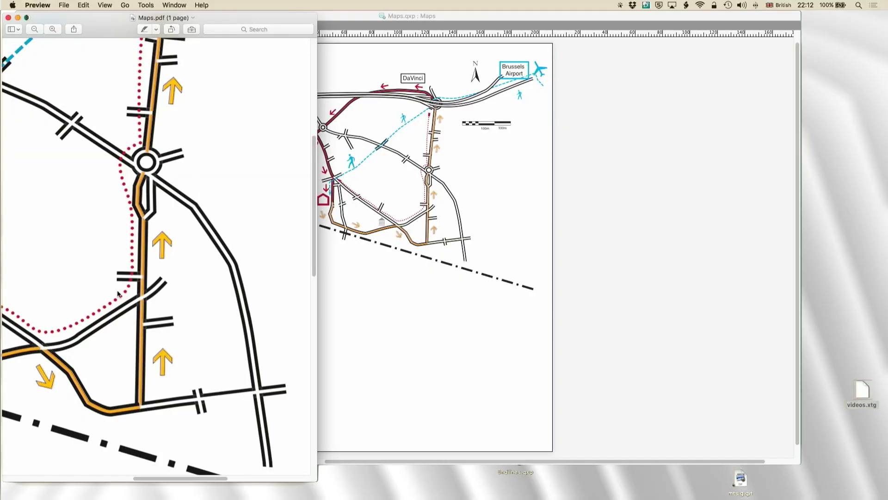
pyautogui.hscroll(-5, 117, 294)
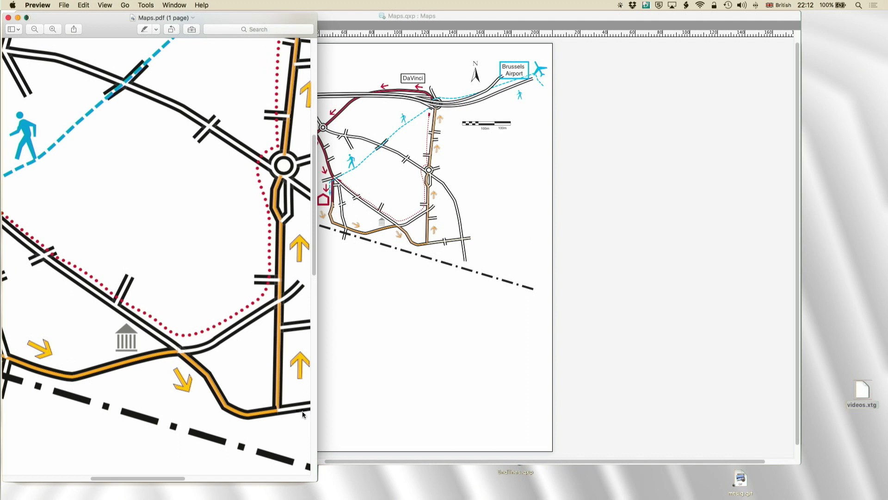
pyautogui.click(465, 180)
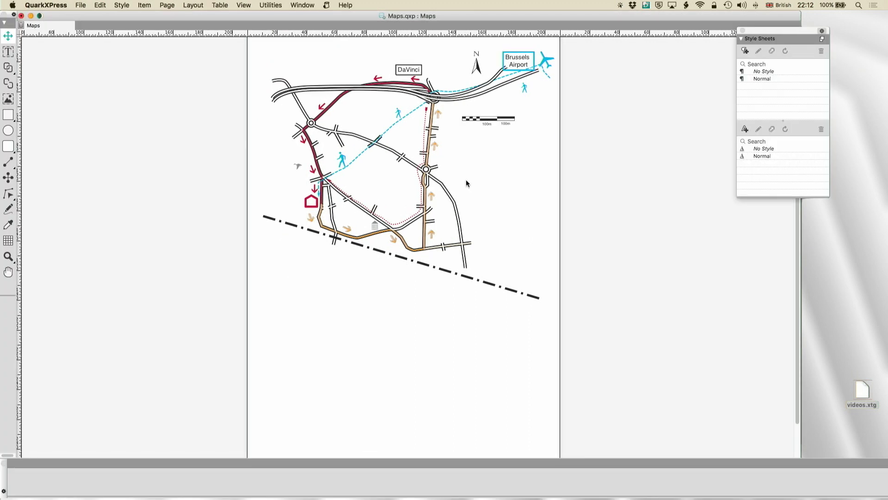
pyautogui.scroll(6, 467, 183)
pyautogui.press('super+Tab')
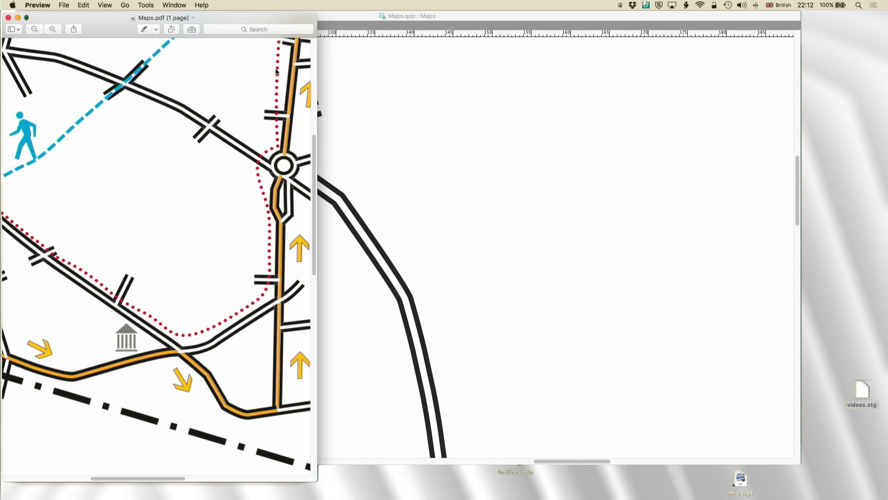
pyautogui.moveTo(256, 21); pyautogui.dragTo(658, 41)
pyautogui.scroll(3, 555, 240)
pyautogui.scroll(-5, 555, 239)
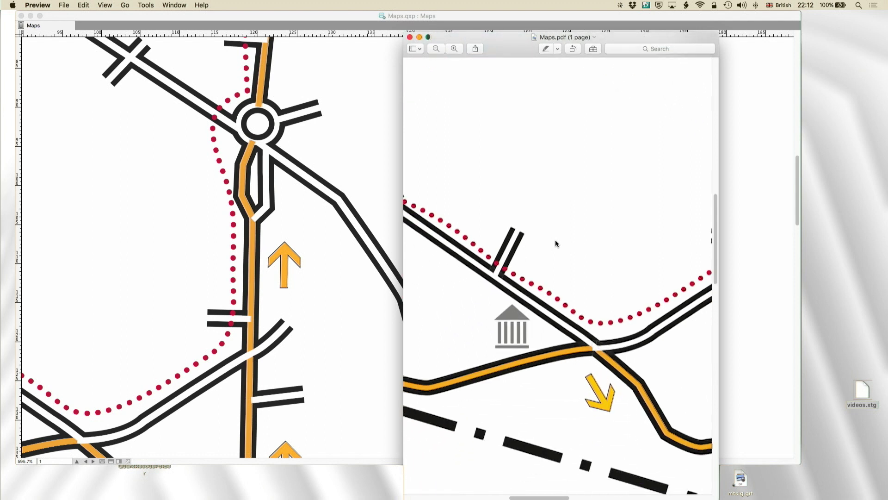
pyautogui.scroll(-2, 555, 239)
pyautogui.scroll(3, 555, 239)
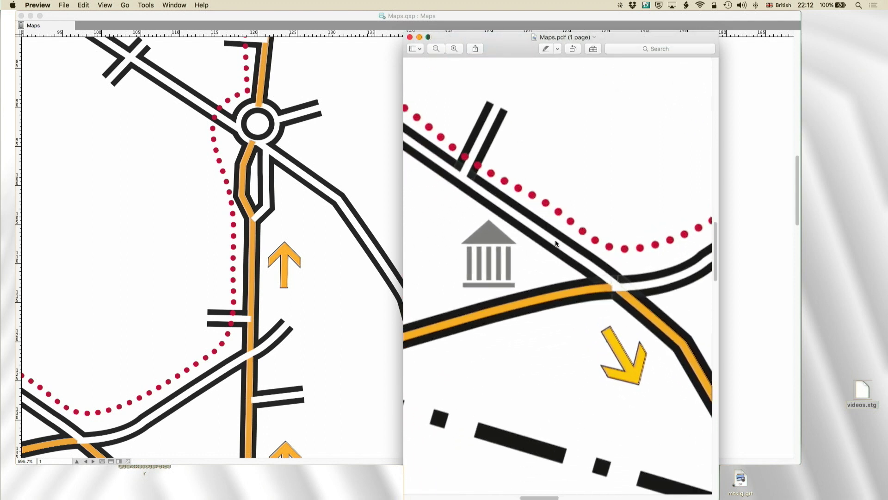
pyautogui.scroll(-5, 556, 243)
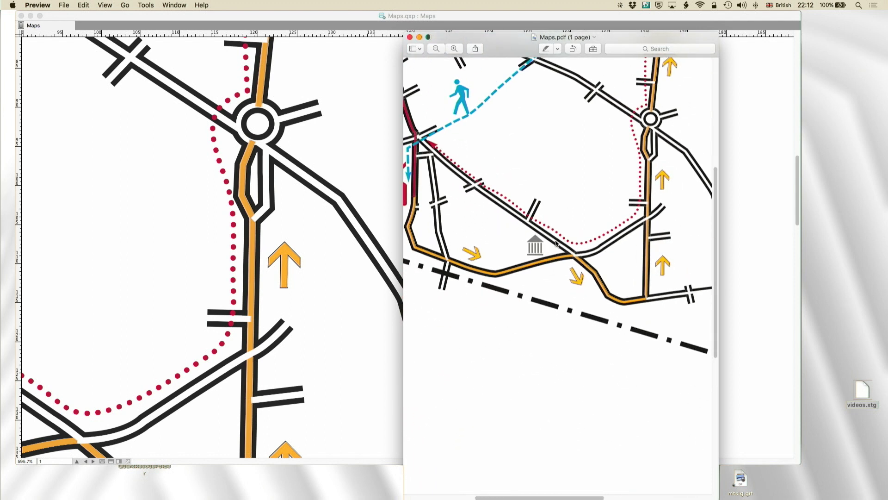
pyautogui.scroll(5, 557, 244)
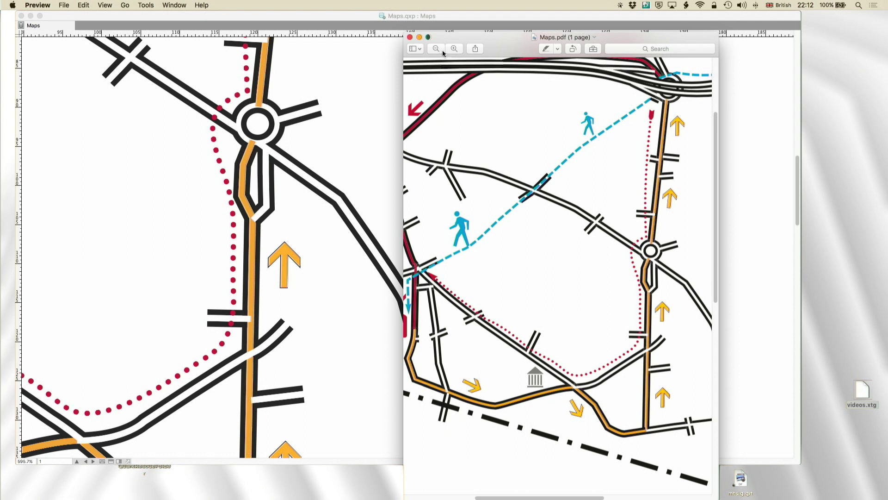
# Step: Close the checked PDF and start a new PDF export, keeping PDF Style on Captured Settings
pyautogui.click(410, 37)
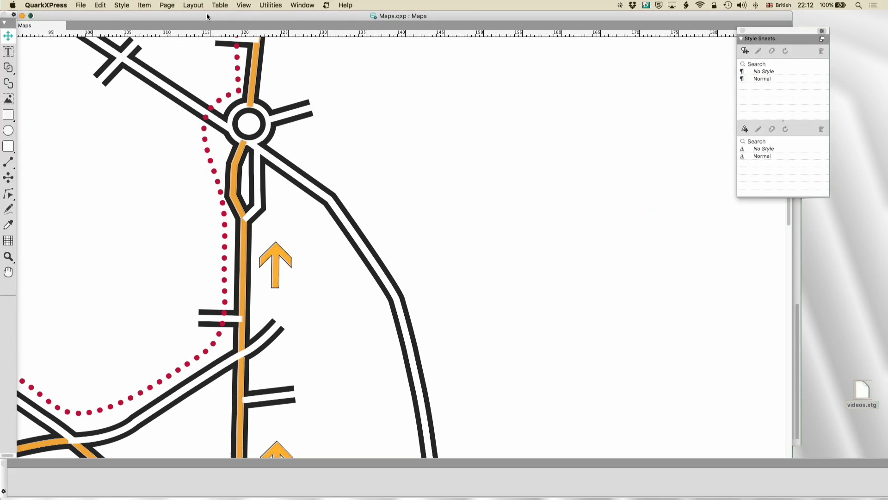
pyautogui.click(80, 5)
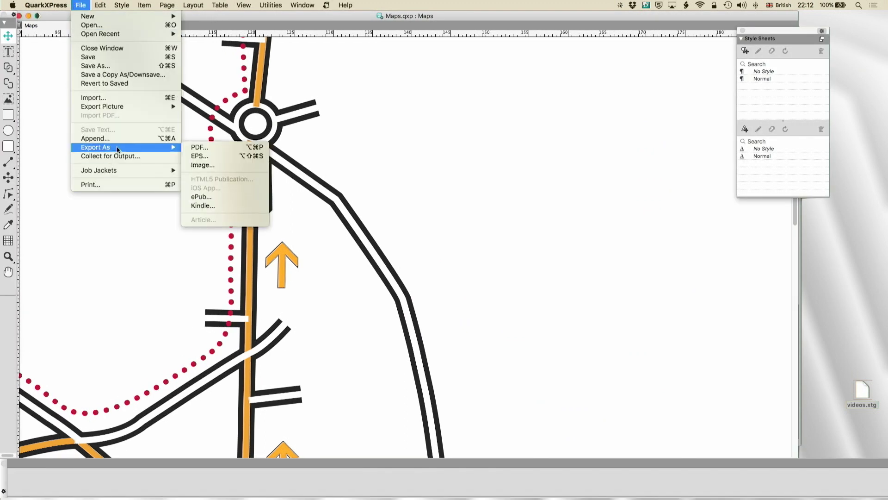
pyautogui.click(221, 146)
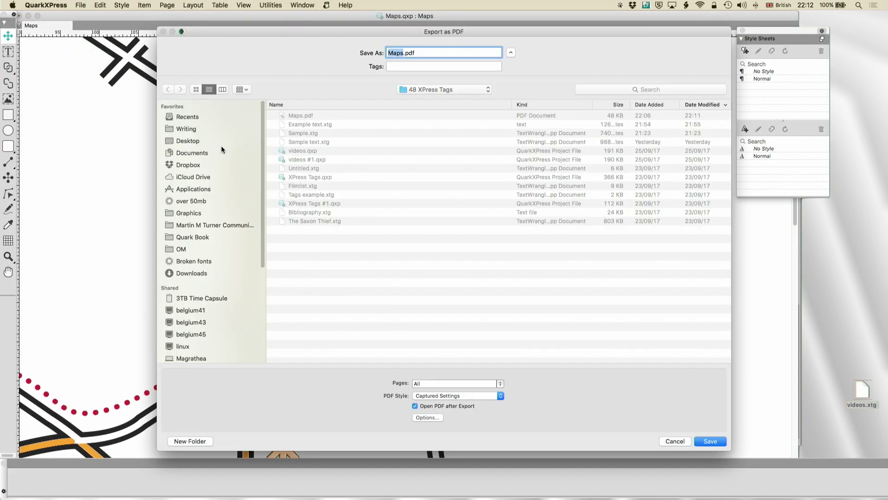
pyautogui.click(443, 395)
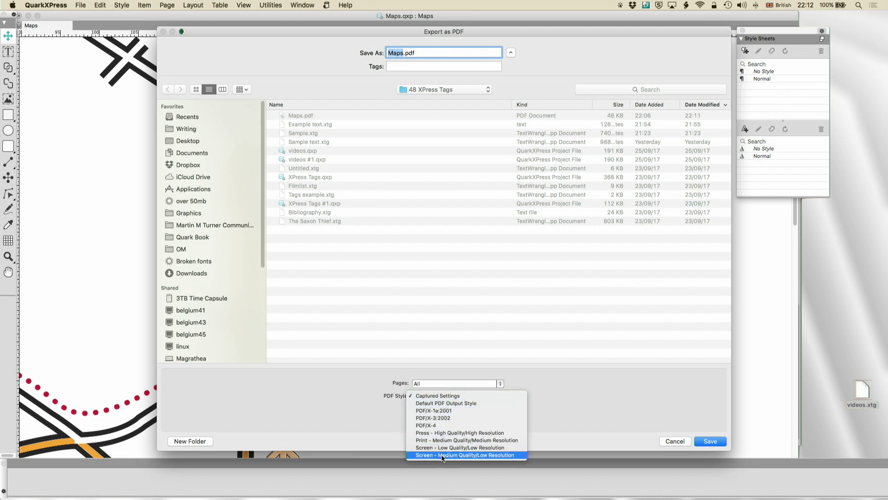
pyautogui.click(358, 423)
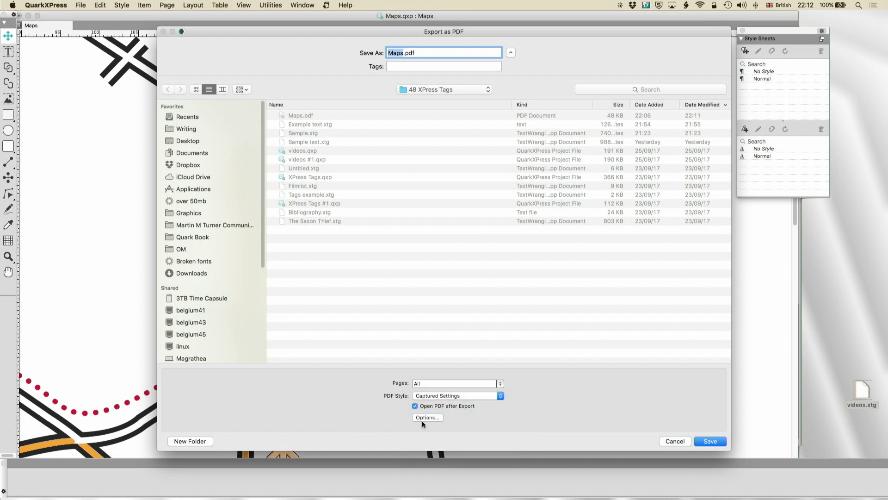
pyautogui.click(430, 417)
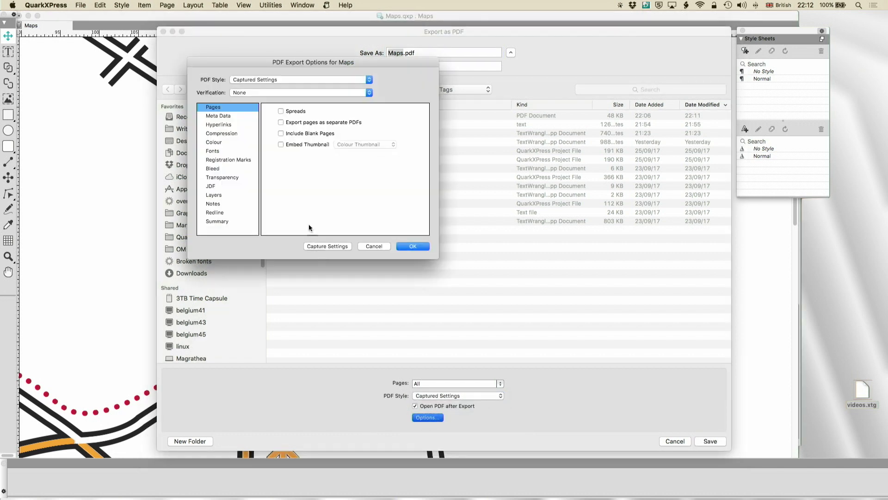
pyautogui.click(242, 81)
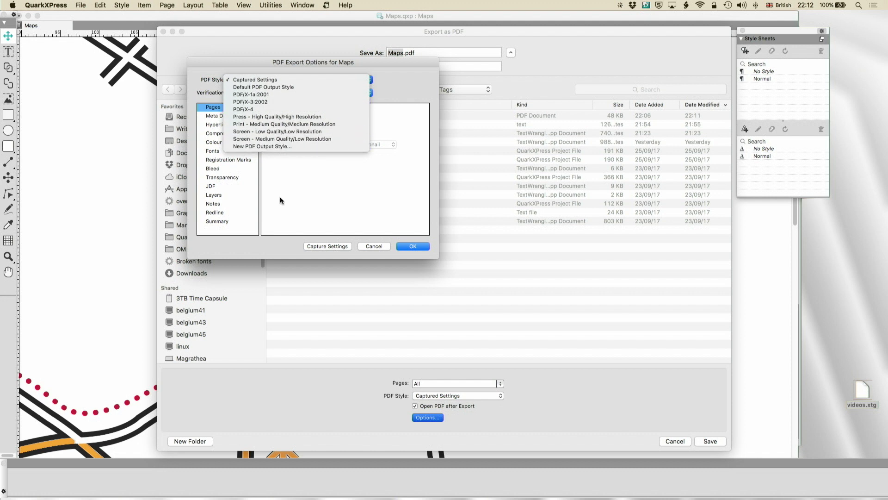
pyautogui.click(323, 212)
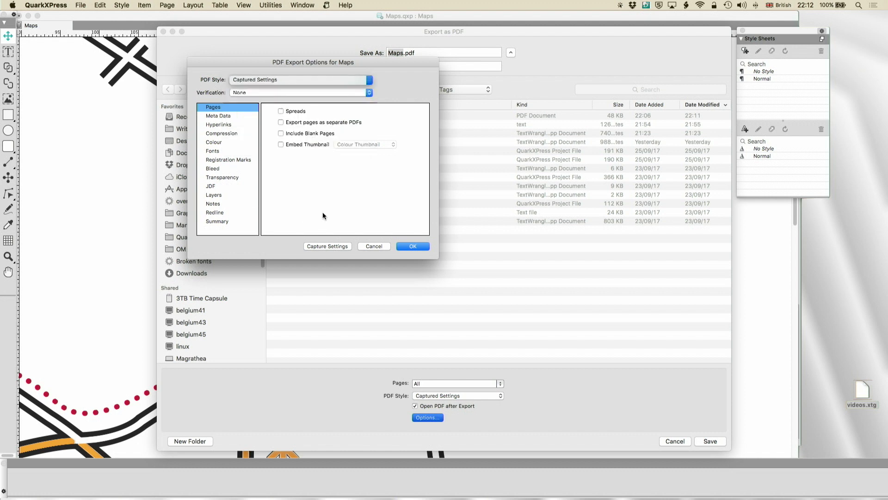
pyautogui.click(250, 91)
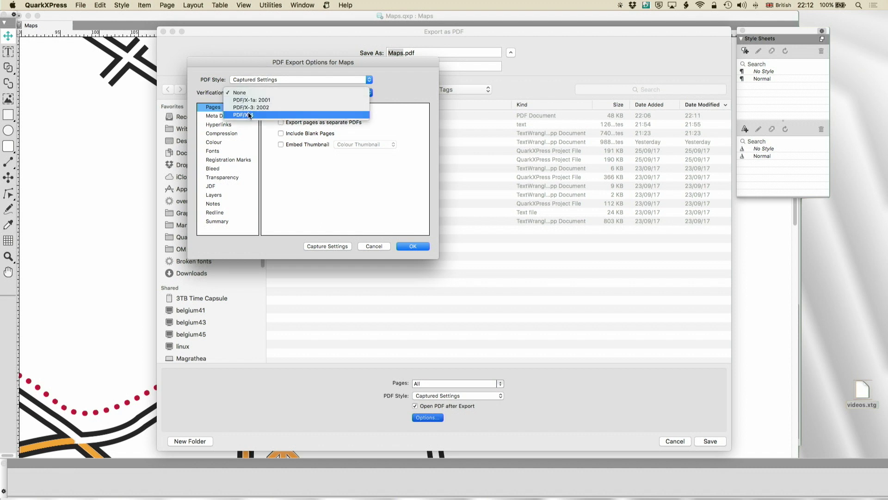
pyautogui.click(401, 85)
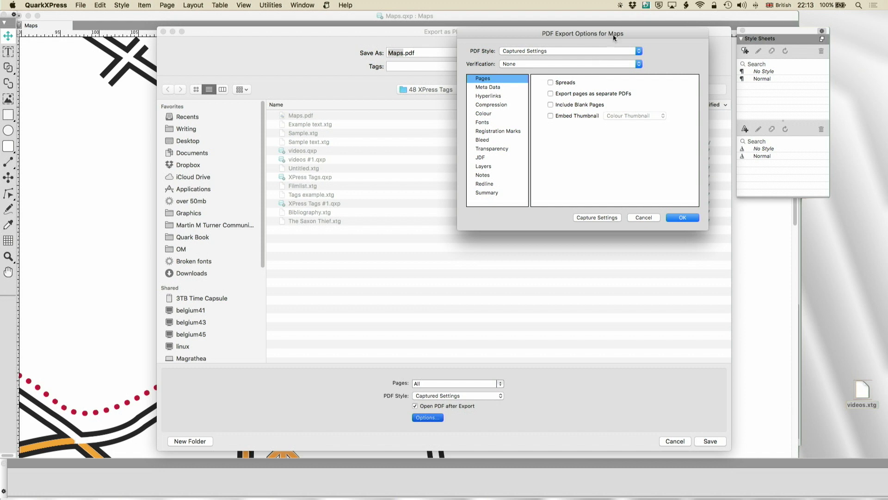
# Step: Reposition the export options window and toggle Embed Thumbnail, leaving the thumbnail colour unchanged
pyautogui.moveTo(624, 33); pyautogui.dragTo(557, 15)
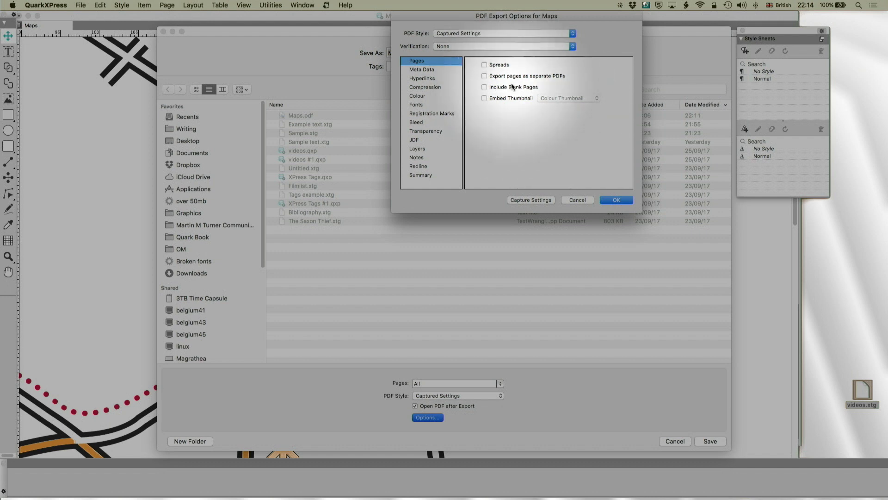
pyautogui.click(486, 98)
pyautogui.click(576, 98)
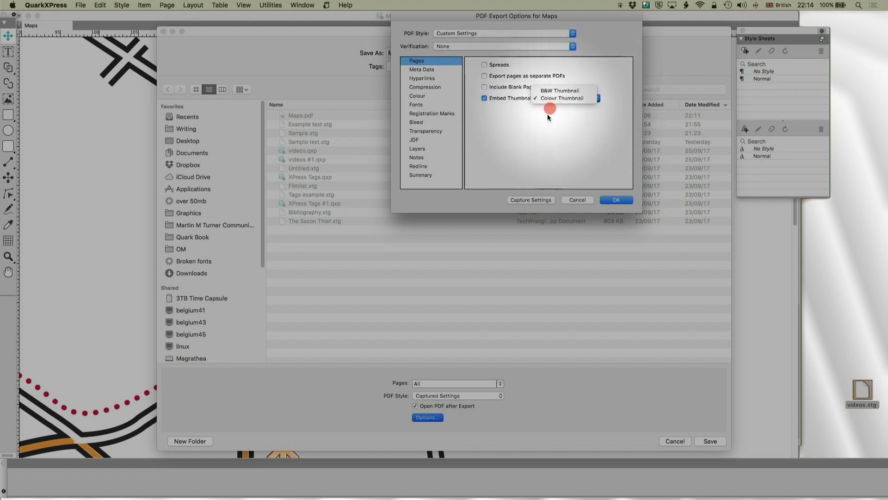
pyautogui.click(557, 149)
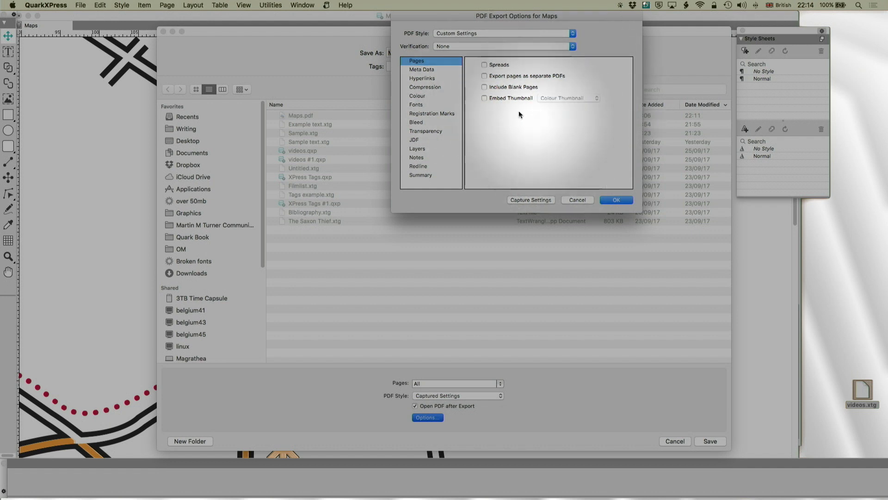
# Step: Review the Meta Data fields (Title: Maps, Subject, Keywords), then show the Hyperlinks settings
pyautogui.click(436, 70)
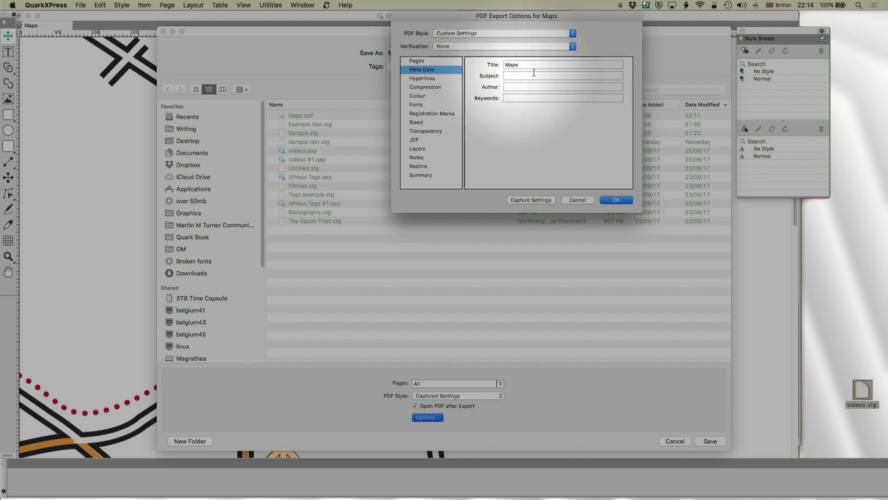
pyautogui.click(514, 76)
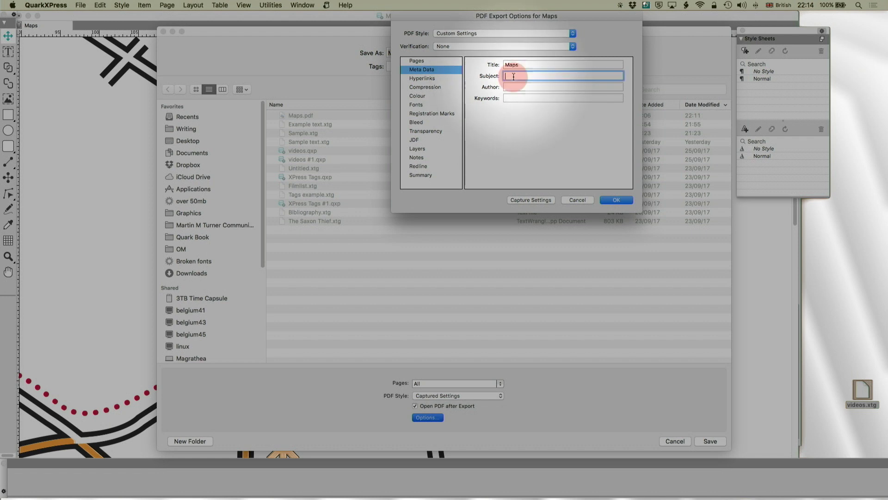
pyautogui.click(509, 97)
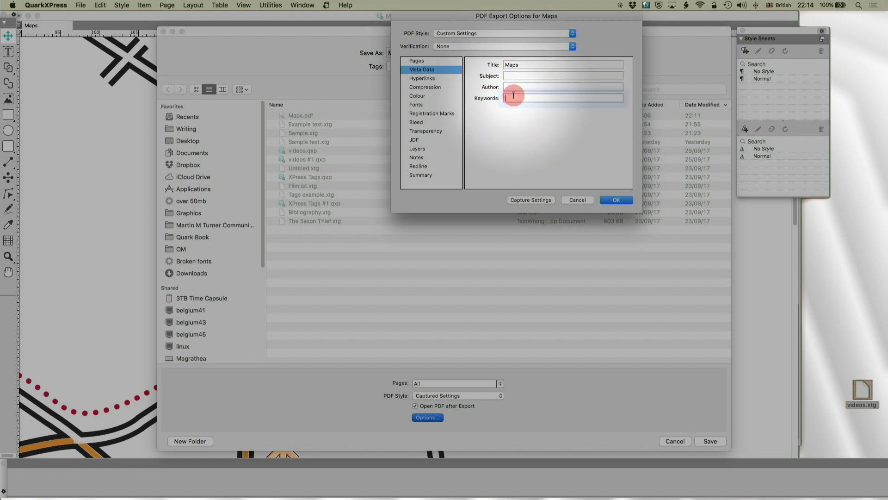
pyautogui.click(449, 77)
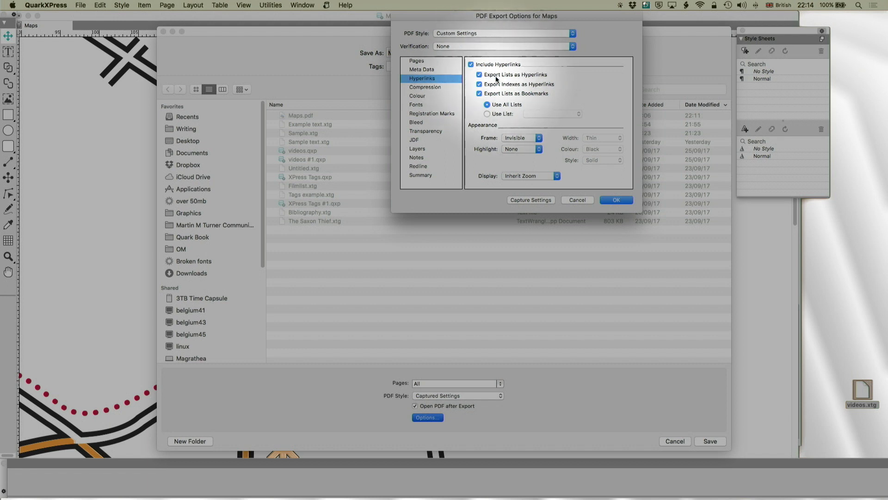
# Step: Apply the Press - High Quality/High Resolution preset, including hyperlinks from a chosen list only
pyautogui.click(471, 64)
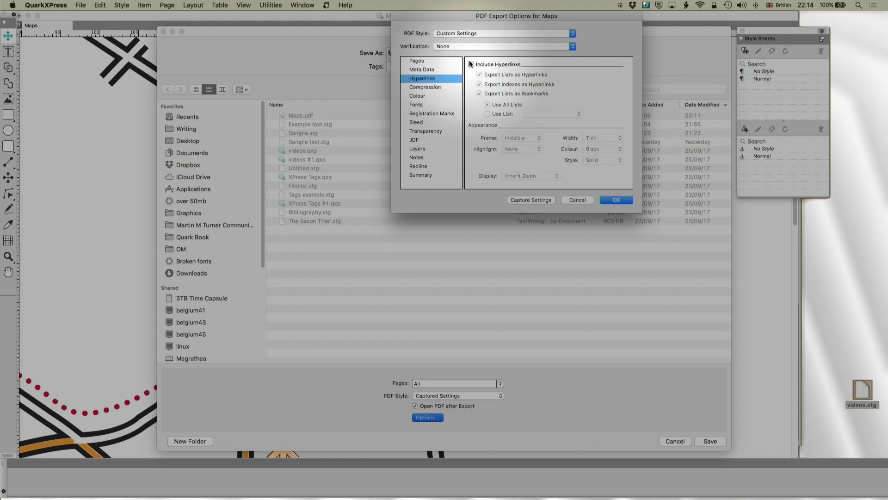
pyautogui.click(470, 65)
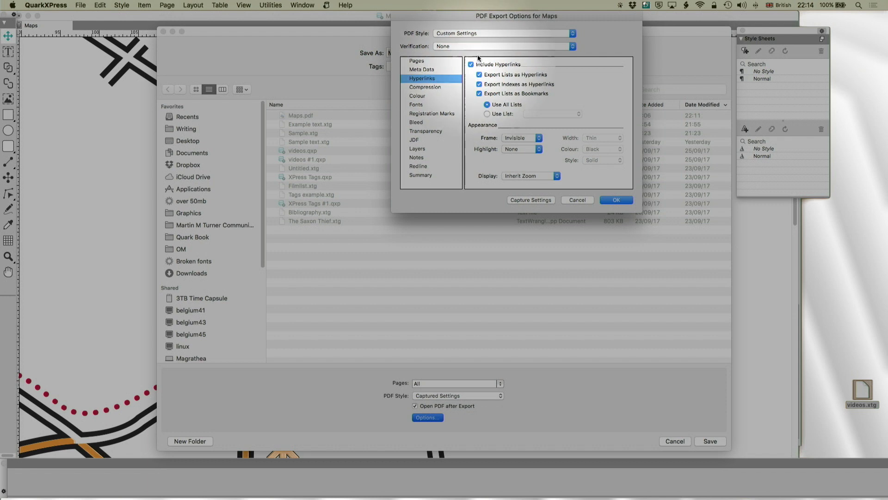
pyautogui.click(460, 34)
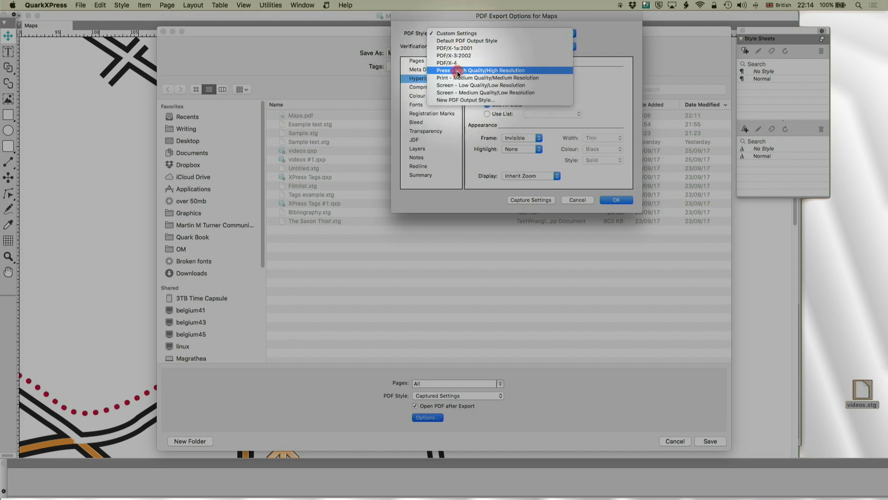
pyautogui.click(479, 70)
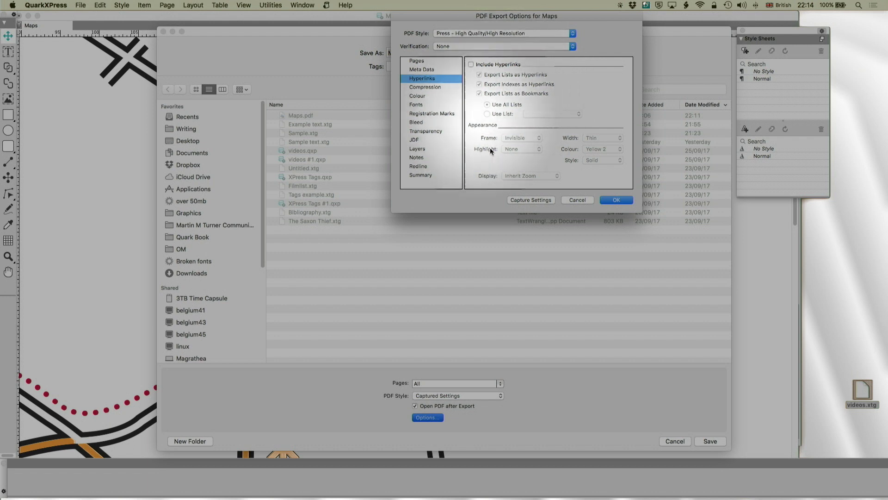
pyautogui.click(471, 65)
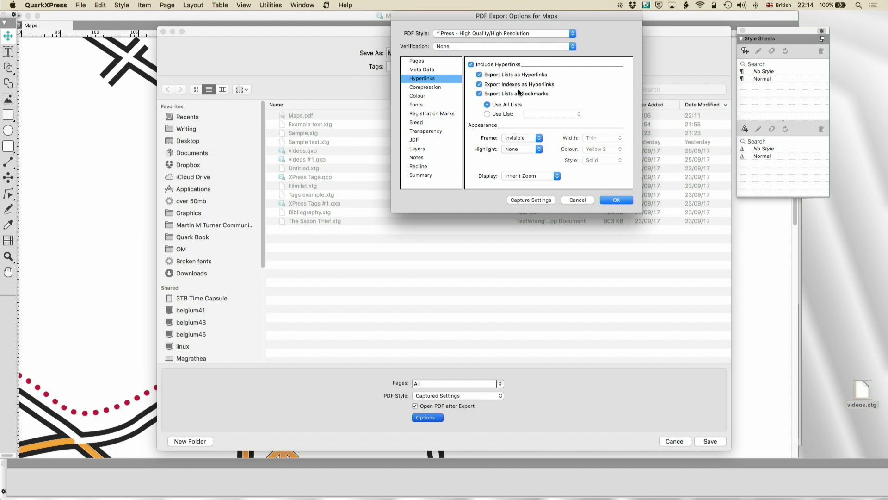
pyautogui.click(487, 114)
# Step: Review the hyperlink frame options, leaving highlight None, line style Solid and colour Yellow 2
pyautogui.click(519, 145)
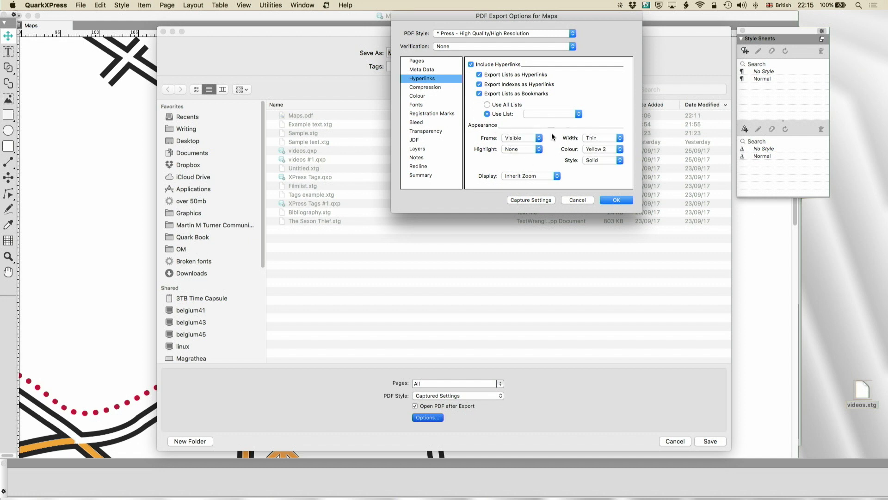
pyautogui.click(523, 149)
pyautogui.click(514, 157)
pyautogui.click(520, 147)
pyautogui.click(523, 141)
pyautogui.click(613, 160)
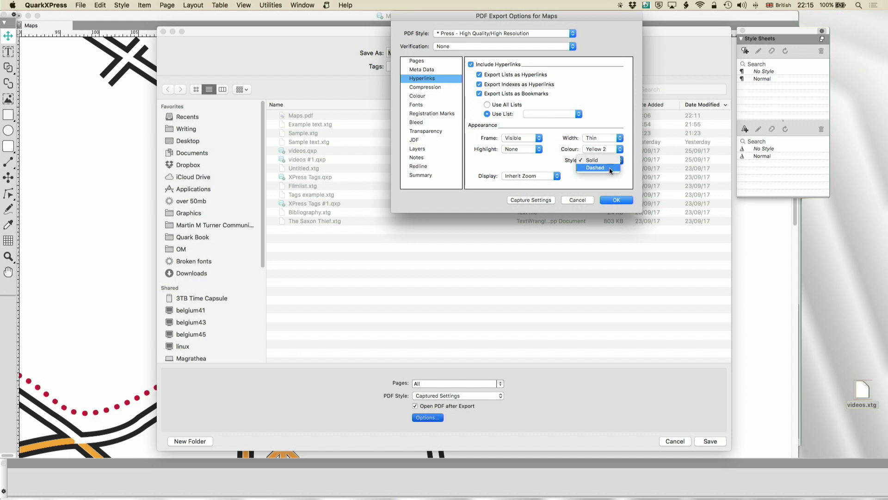
pyautogui.click(581, 153)
pyautogui.click(581, 150)
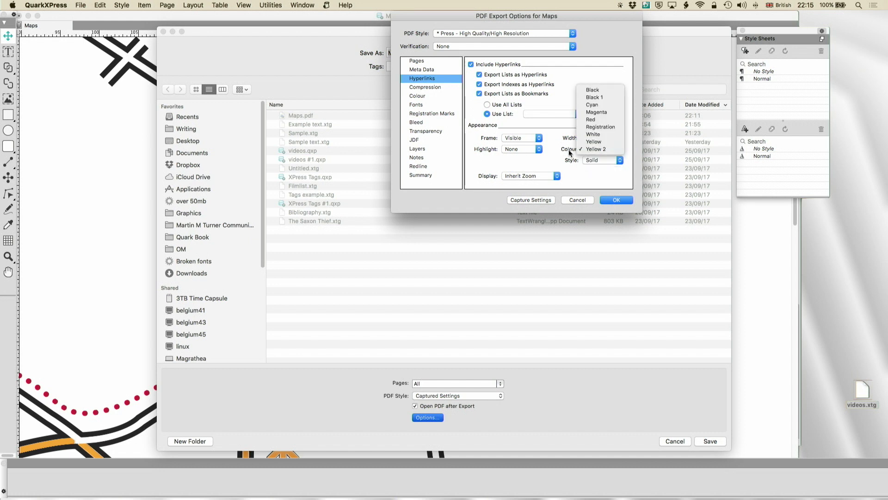
pyautogui.click(543, 157)
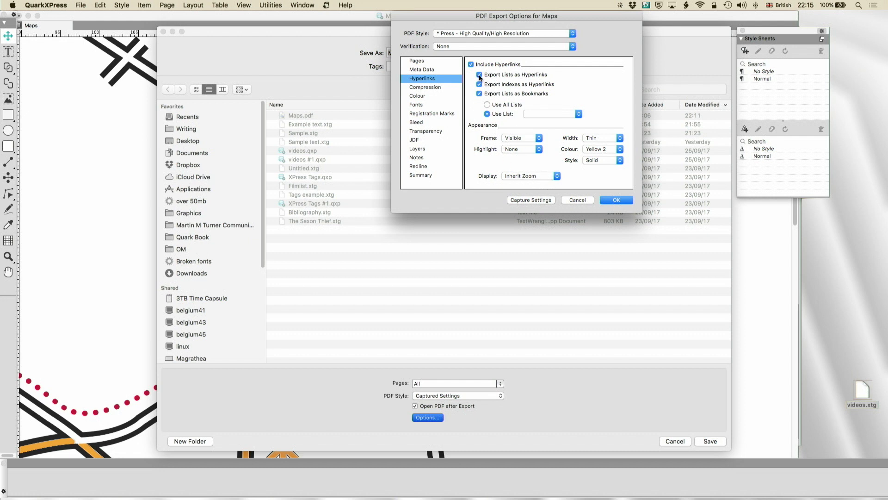
# Step: Reapply the Press preset after trying Screen, with hyperlinks included and Inherit Zoom display
pyautogui.click(460, 35)
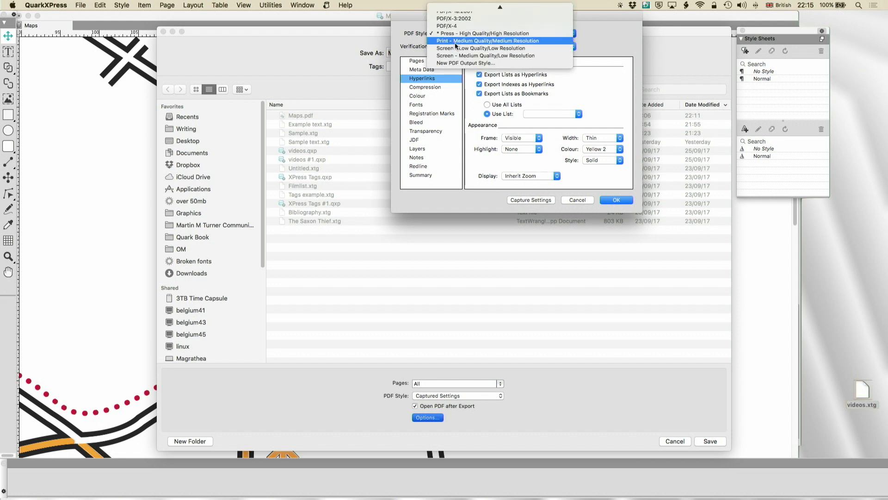
pyautogui.click(451, 48)
pyautogui.click(454, 33)
pyautogui.click(459, 40)
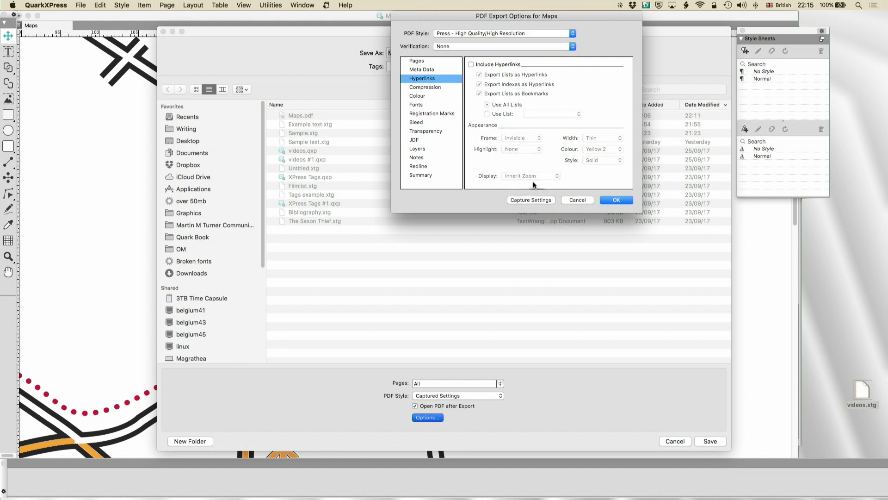
pyautogui.click(471, 65)
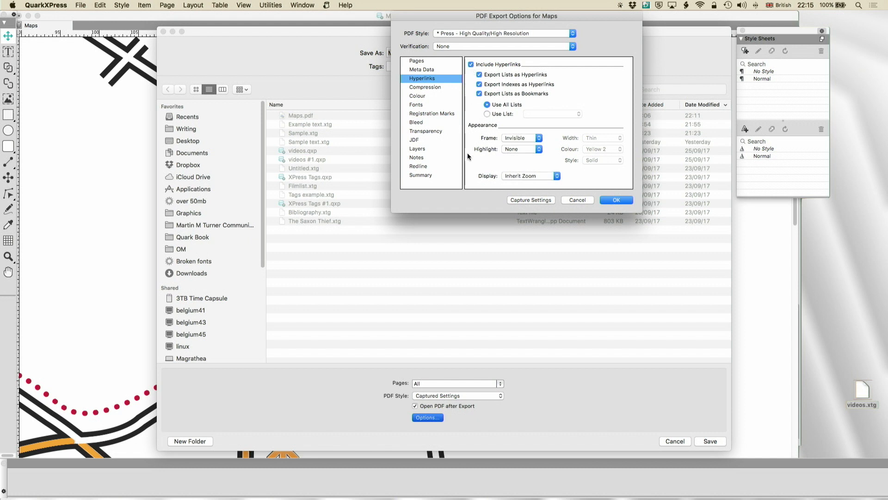
pyautogui.click(549, 174)
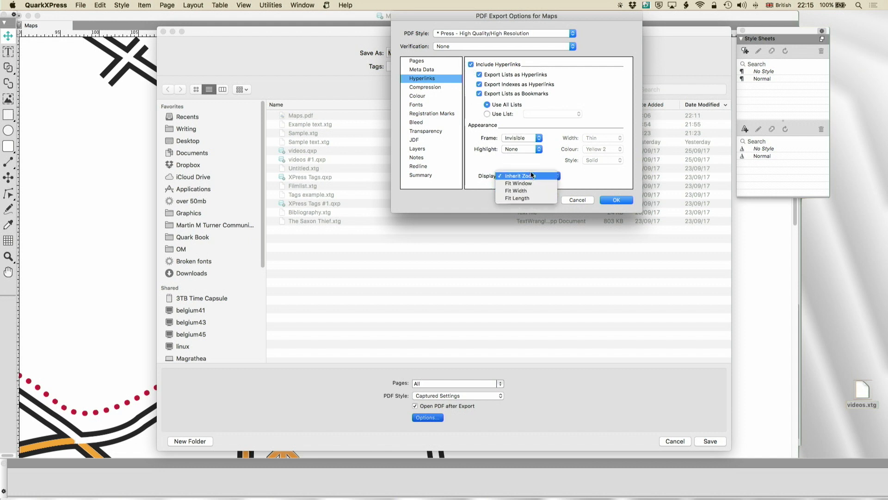
pyautogui.click(561, 137)
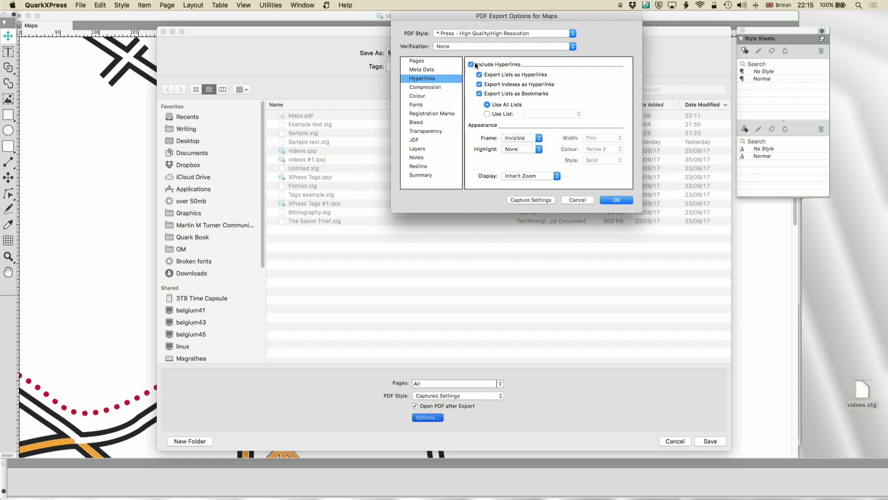
# Step: Review the compression settings, try Screen - Low Quality, then restore the plain Press preset
pyautogui.click(426, 87)
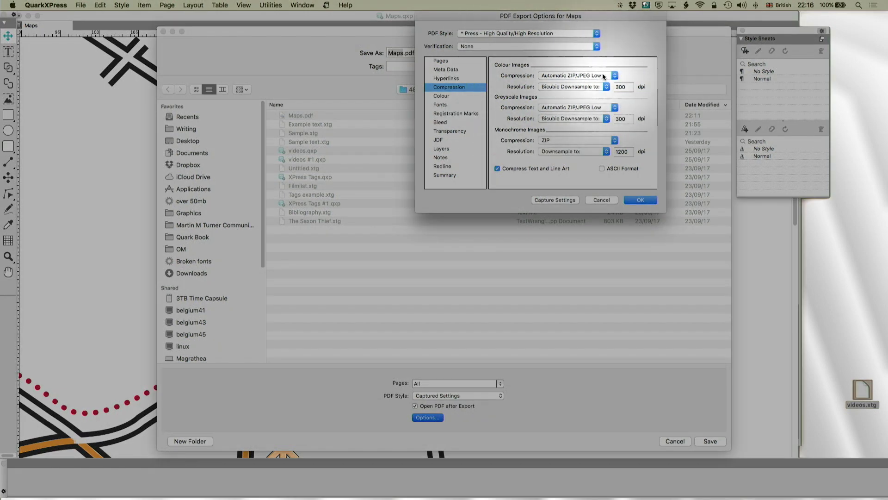
pyautogui.moveTo(606, 75); pyautogui.dragTo(505, 101)
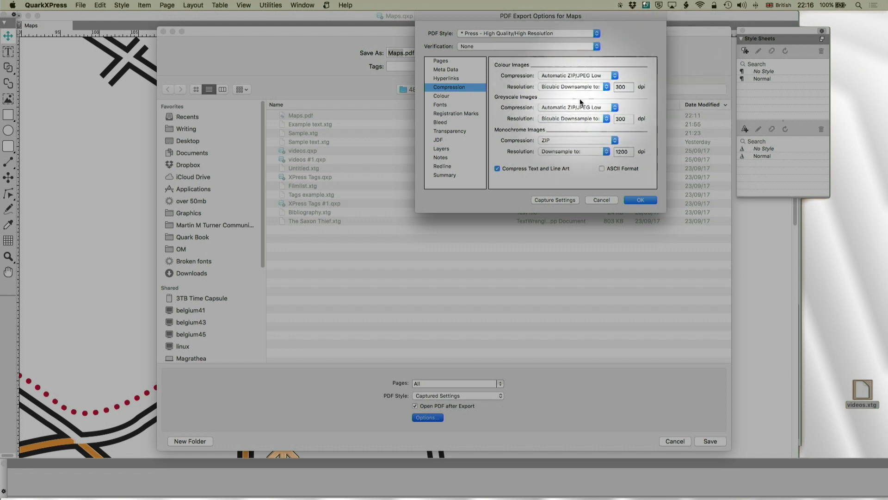
pyautogui.click(496, 34)
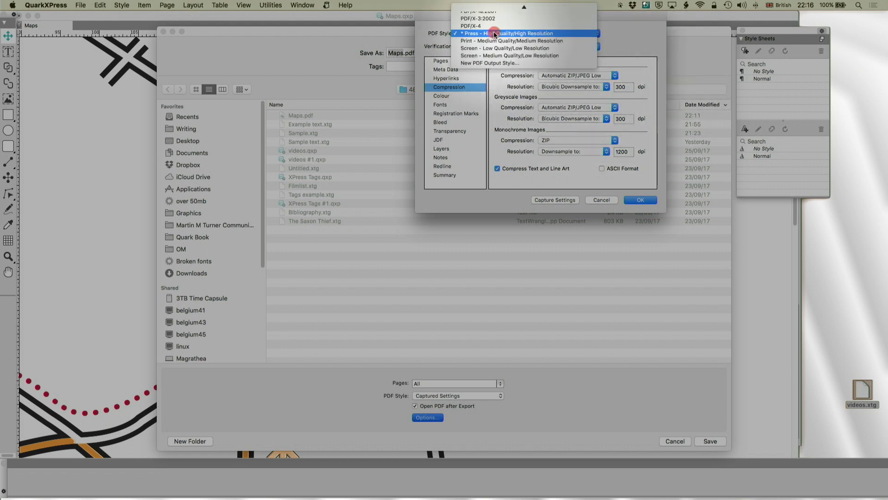
pyautogui.click(488, 48)
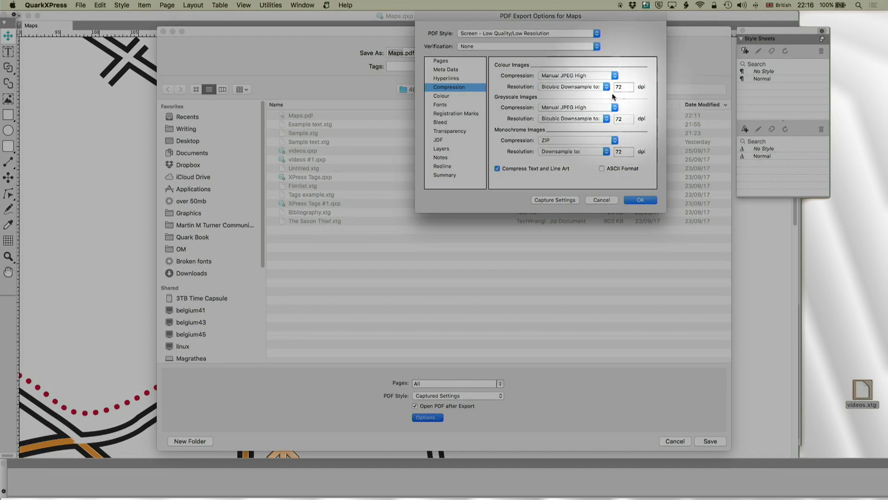
pyautogui.click(511, 46)
pyautogui.click(511, 46)
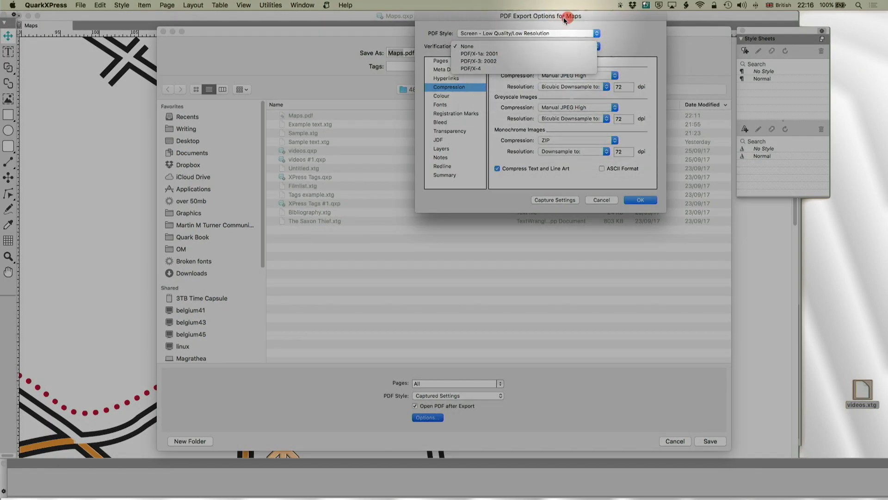
pyautogui.click(521, 33)
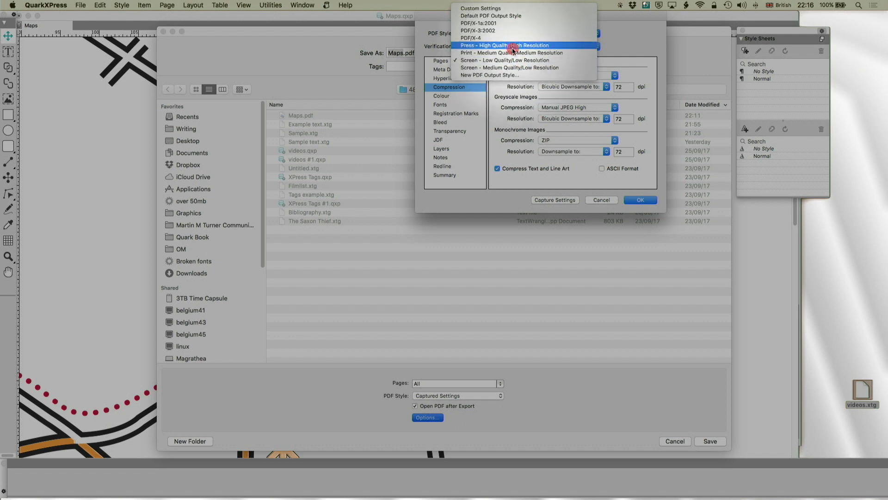
pyautogui.click(513, 48)
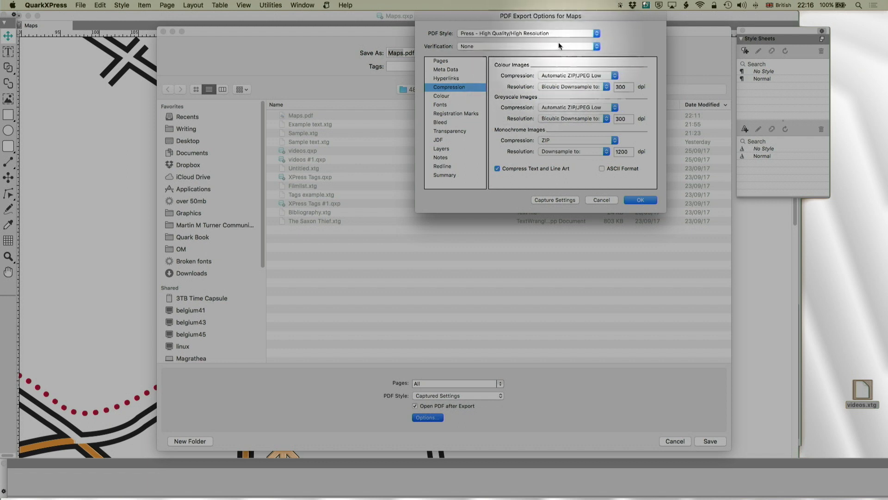
# Step: Set colour images to Subsample to 300 dpi, keeping monochrome compression on ZIP
pyautogui.click(565, 87)
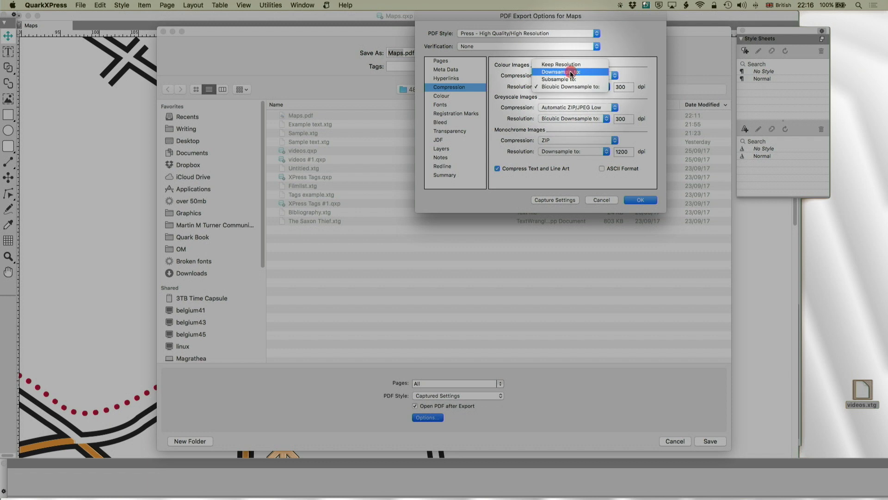
pyautogui.click(568, 79)
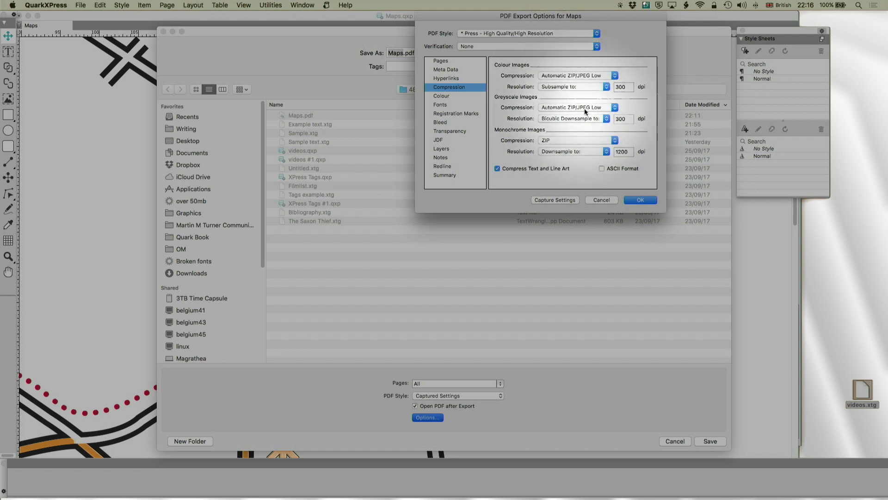
pyautogui.click(620, 88)
pyautogui.moveTo(634, 99); pyautogui.dragTo(638, 98)
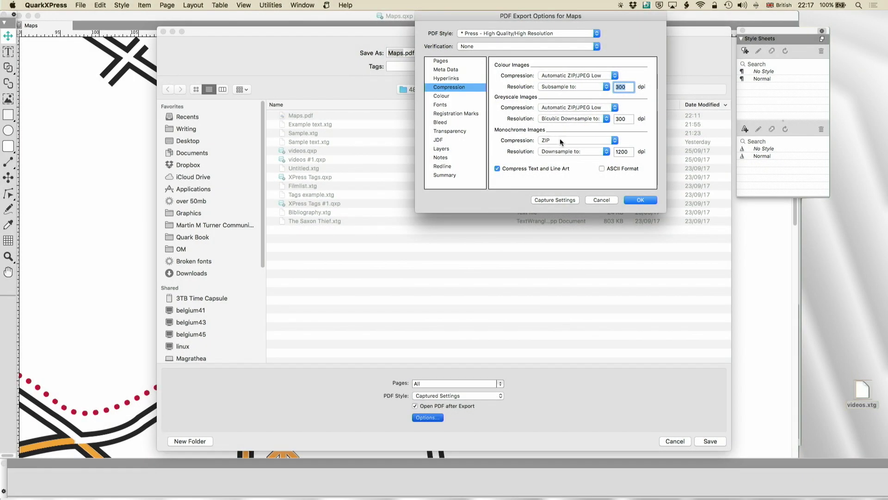
pyautogui.click(558, 140)
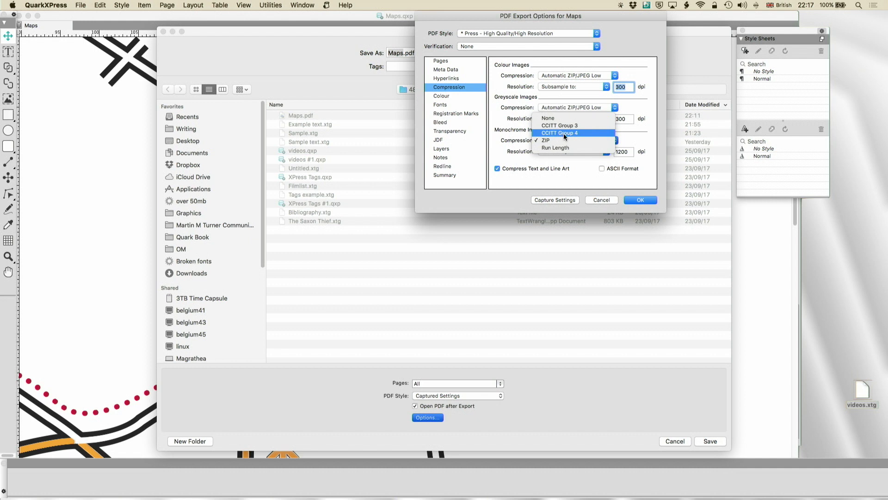
pyautogui.click(518, 172)
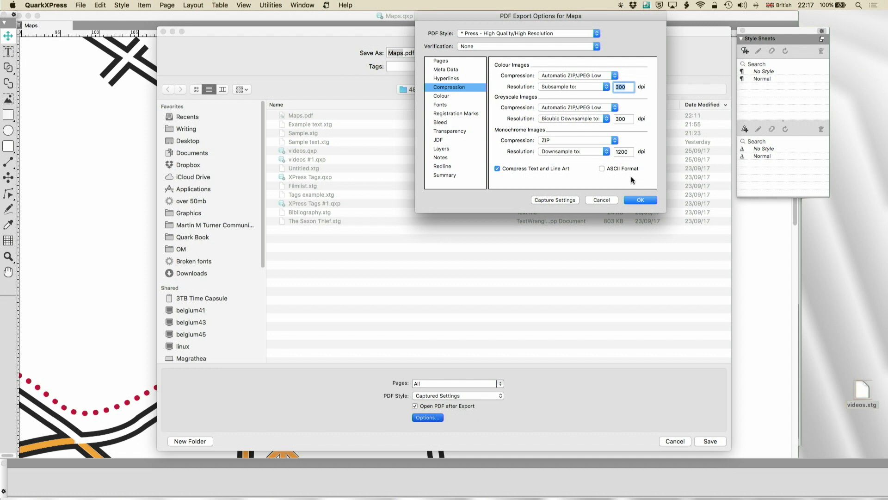
# Step: On the Colour panel, try Separations output mode, then return to Composite
pyautogui.click(440, 96)
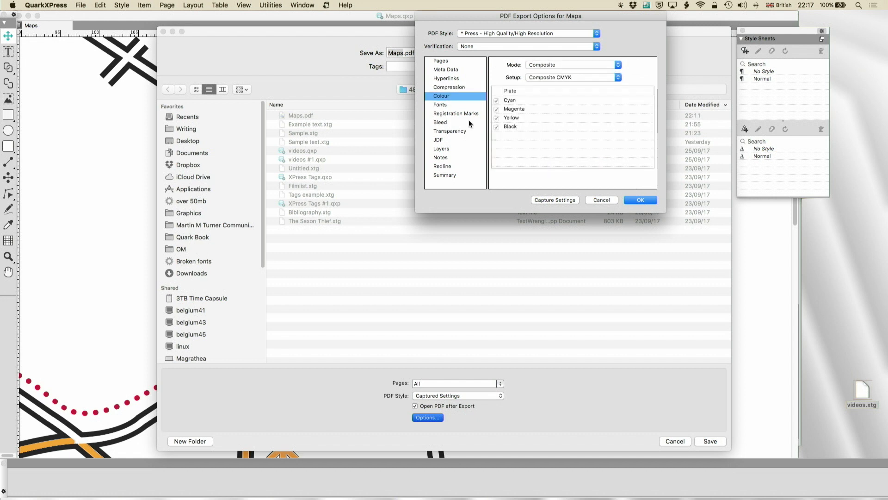
pyautogui.click(544, 65)
pyautogui.click(543, 73)
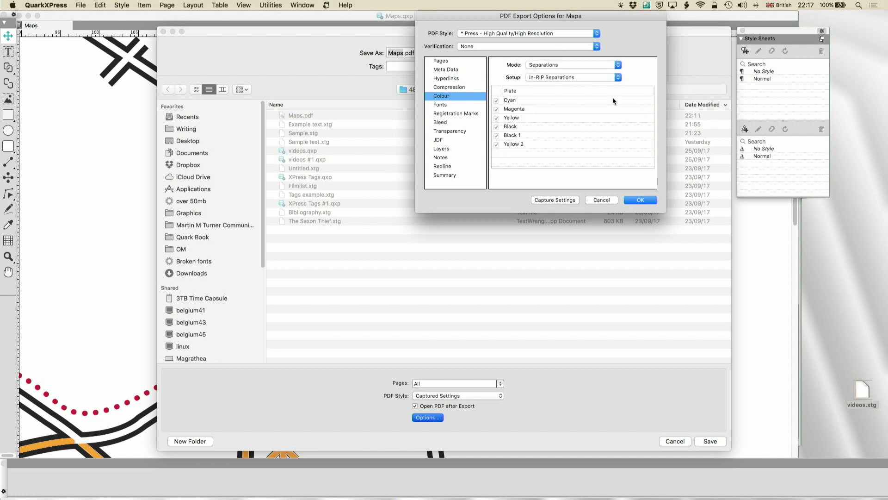
pyautogui.click(547, 63)
pyautogui.click(546, 56)
# Step: Set the colour setup to Composite CMYK and Spot, then cancel the export options
pyautogui.click(553, 65)
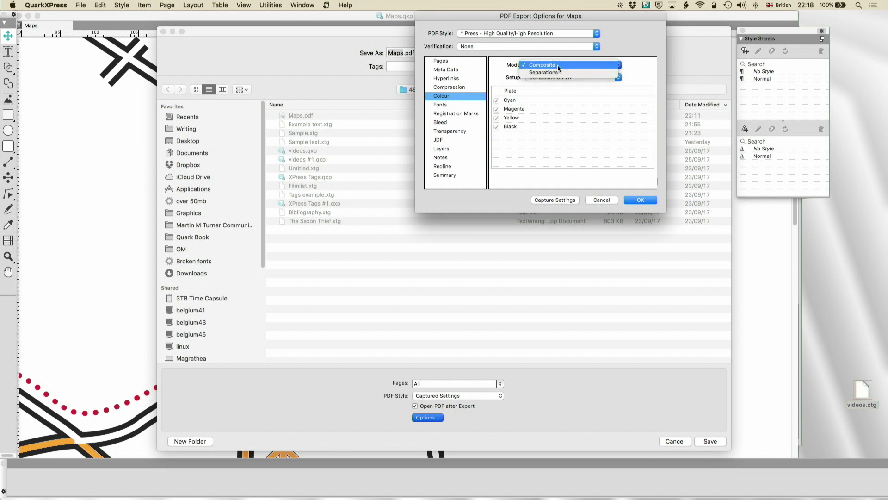
pyautogui.click(559, 64)
pyautogui.click(556, 77)
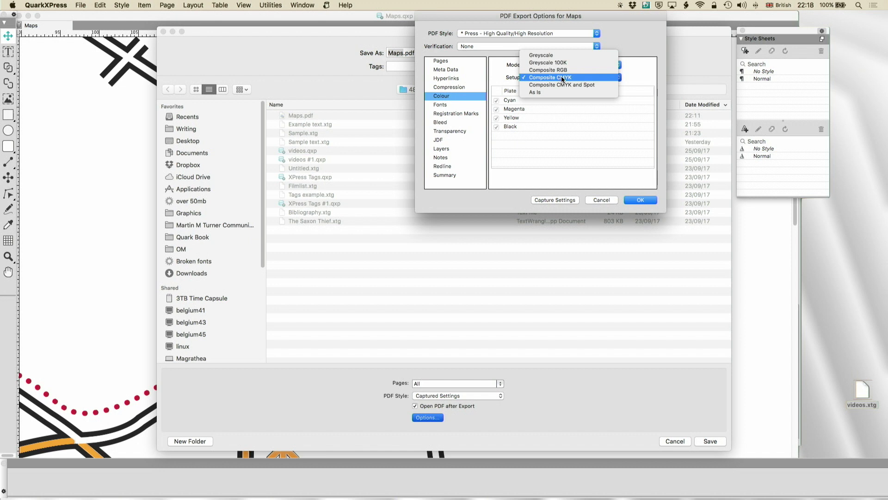
pyautogui.click(560, 85)
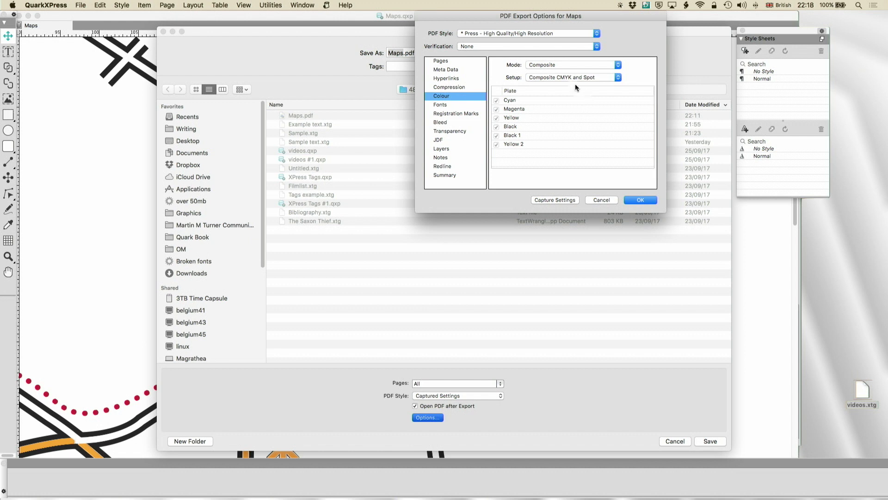
pyautogui.click(551, 77)
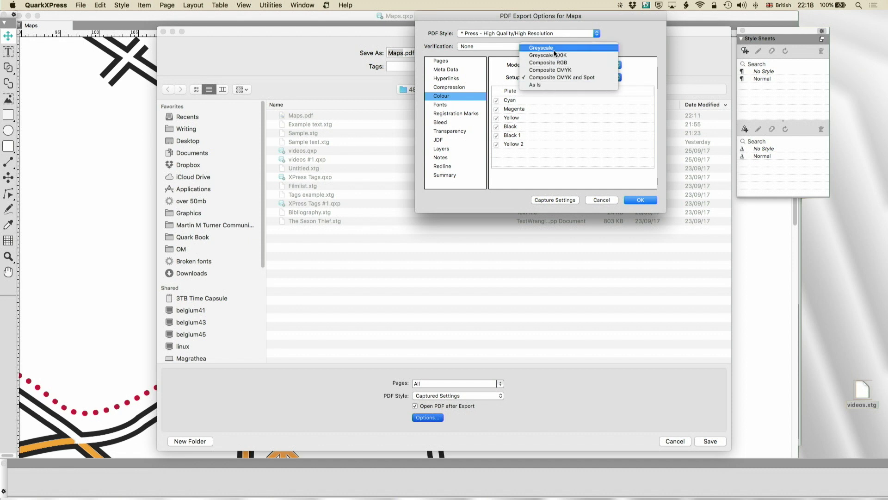
pyautogui.click(556, 77)
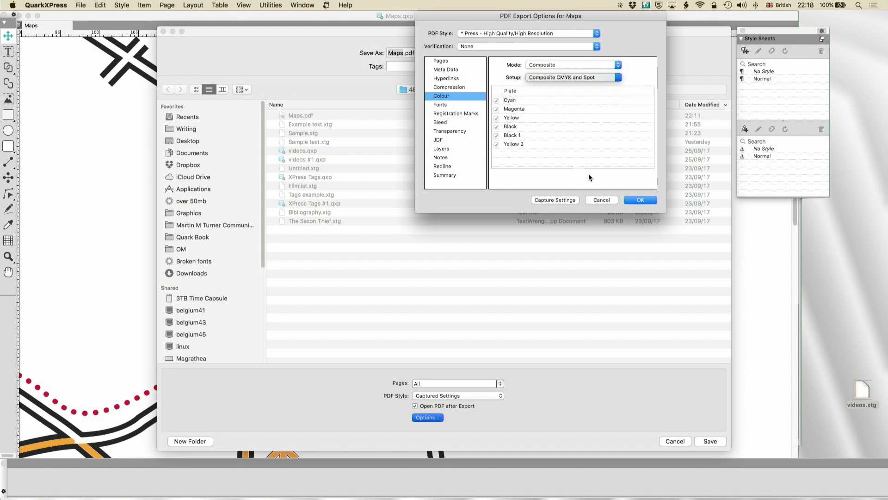
pyautogui.click(602, 200)
# Step: Cancel the PDF export and check the Edit > Colour Setups > Output list without changes
pyautogui.click(675, 441)
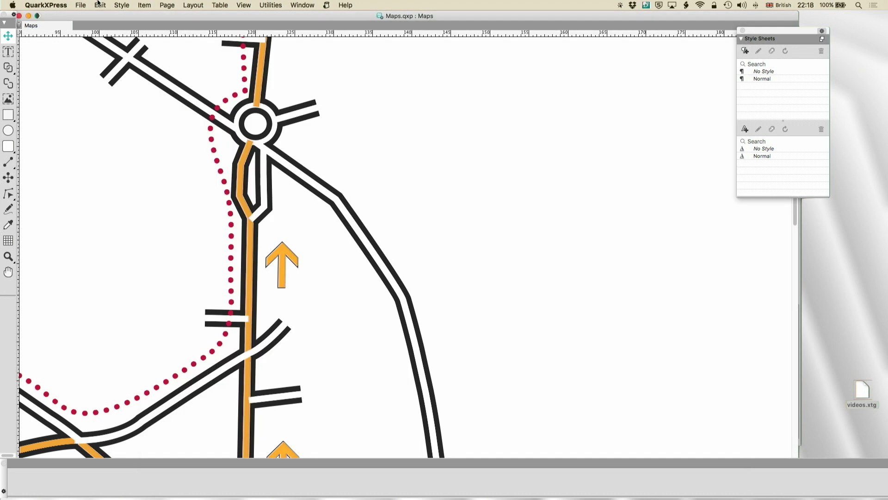
pyautogui.click(100, 5)
pyautogui.moveTo(129, 309)
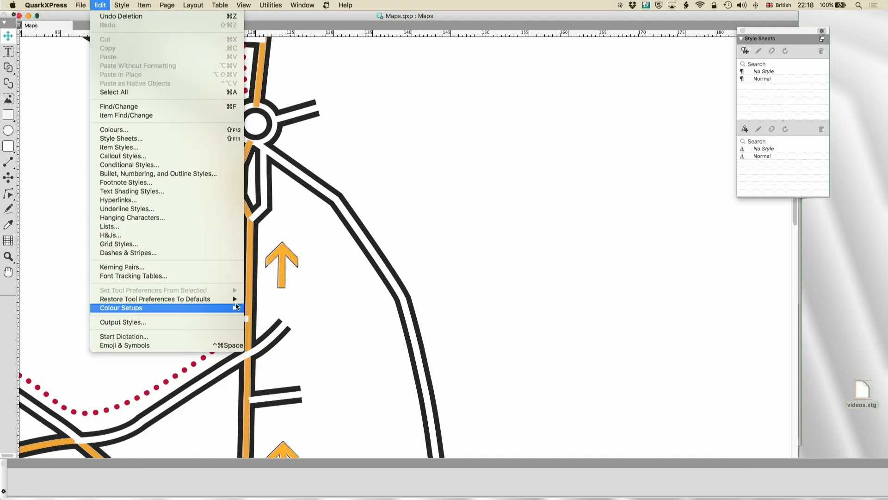
pyautogui.moveTo(230, 307)
pyautogui.click(259, 314)
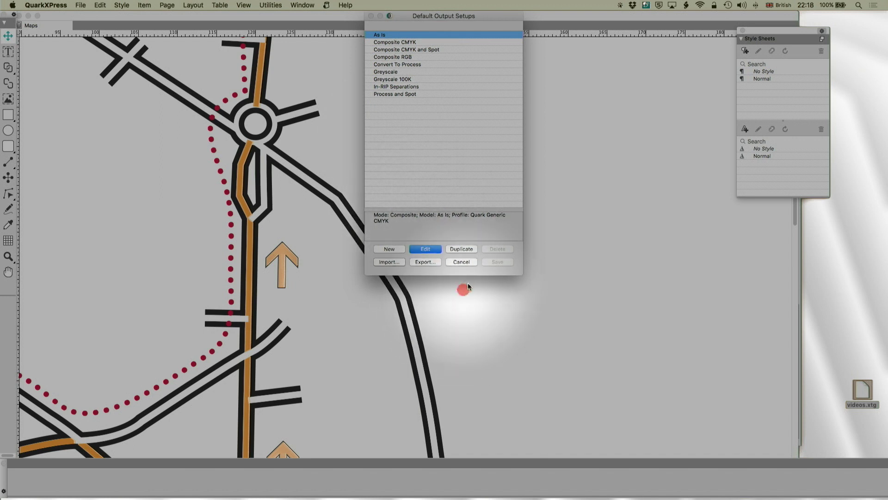
pyautogui.click(462, 262)
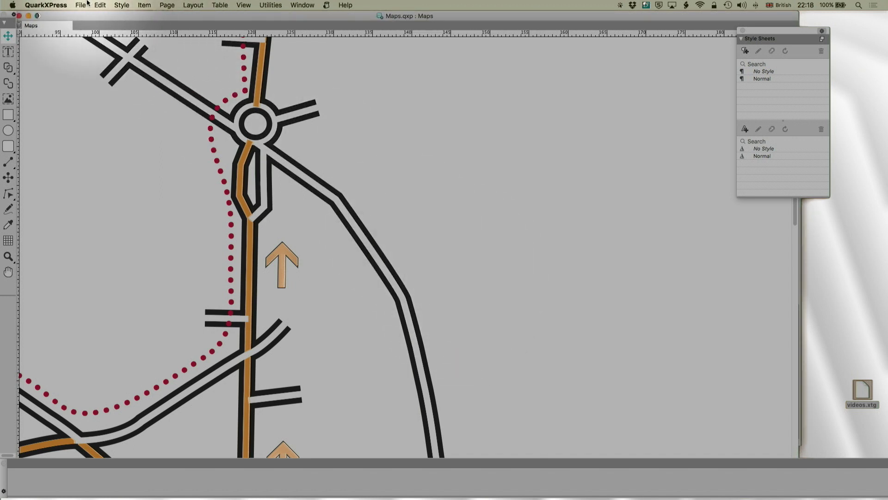
# Step: Start a File > Export As > PDF export and cancel it again
pyautogui.click(80, 5)
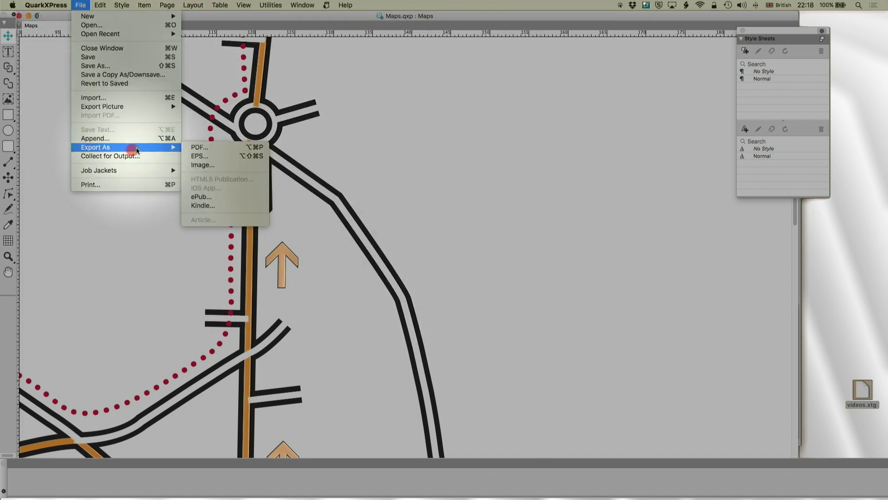
pyautogui.moveTo(169, 147)
pyautogui.click(197, 146)
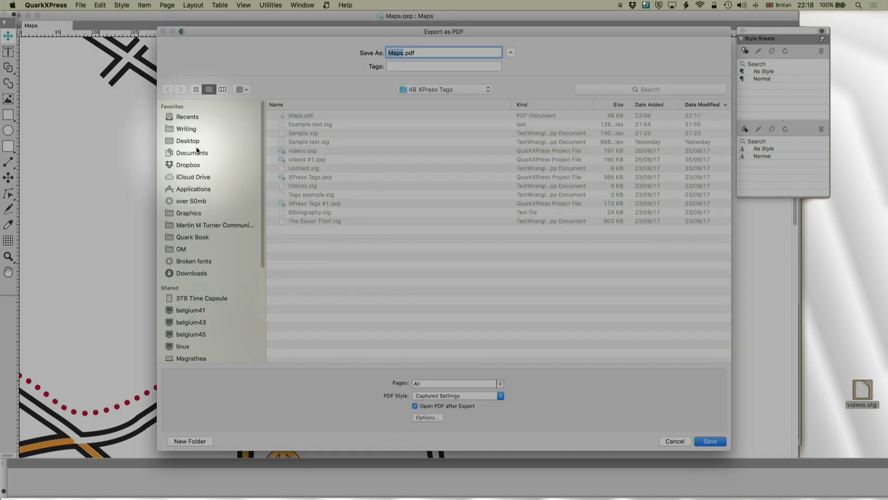
pyautogui.click(675, 441)
# Step: Check the View > Proof Output choices, leaving them unchanged
pyautogui.click(244, 6)
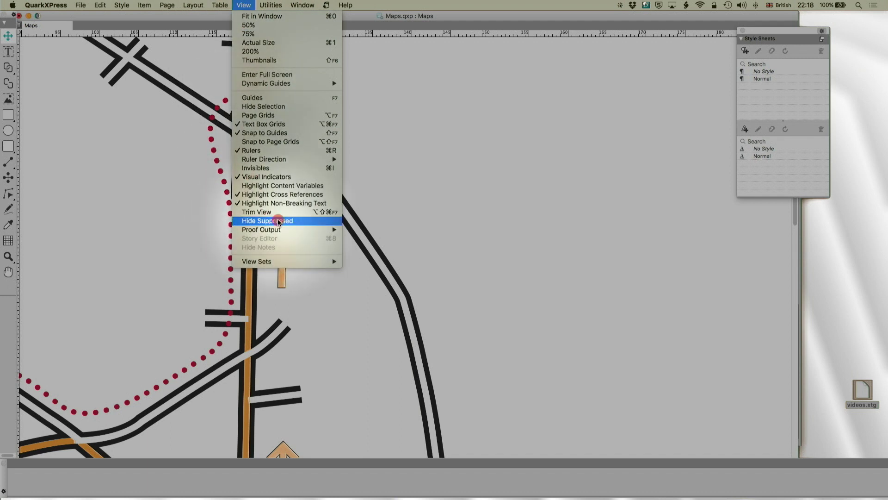
pyautogui.moveTo(325, 230)
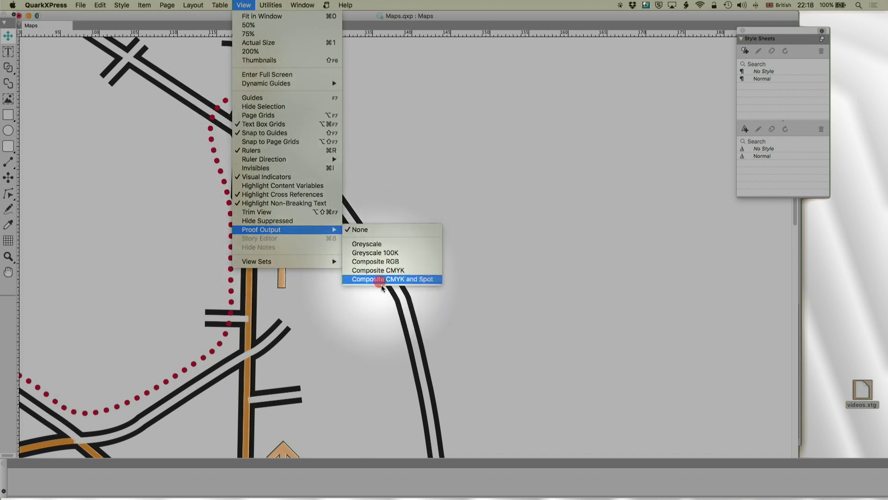
pyautogui.click(298, 283)
# Step: Reopen the PDF export options for Maps and review the Colour and Fonts panels
pyautogui.click(81, 5)
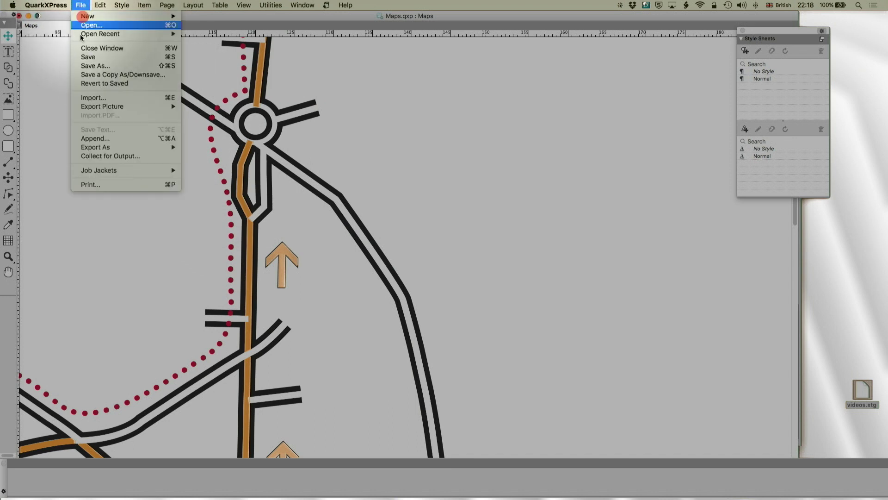
pyautogui.moveTo(115, 151)
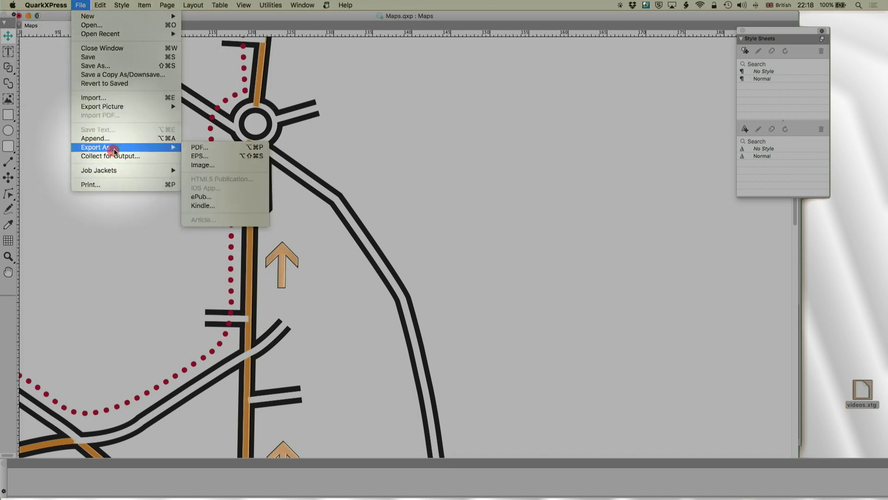
pyautogui.click(224, 148)
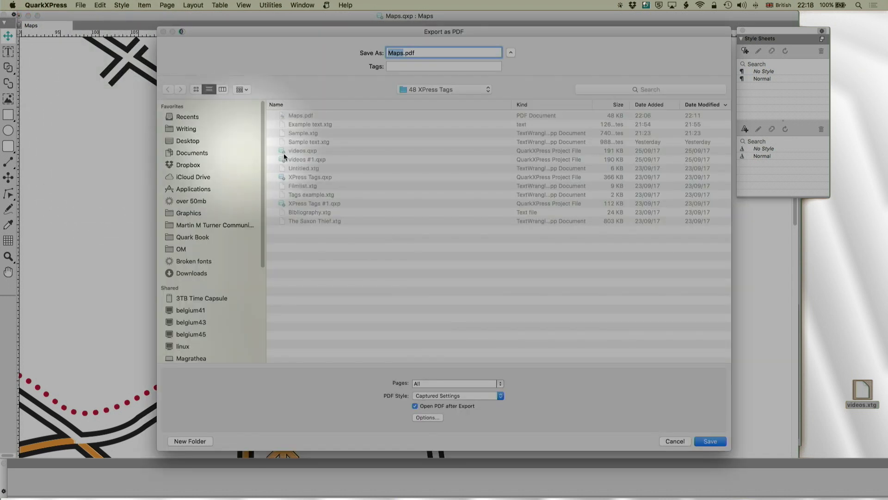
pyautogui.click(428, 418)
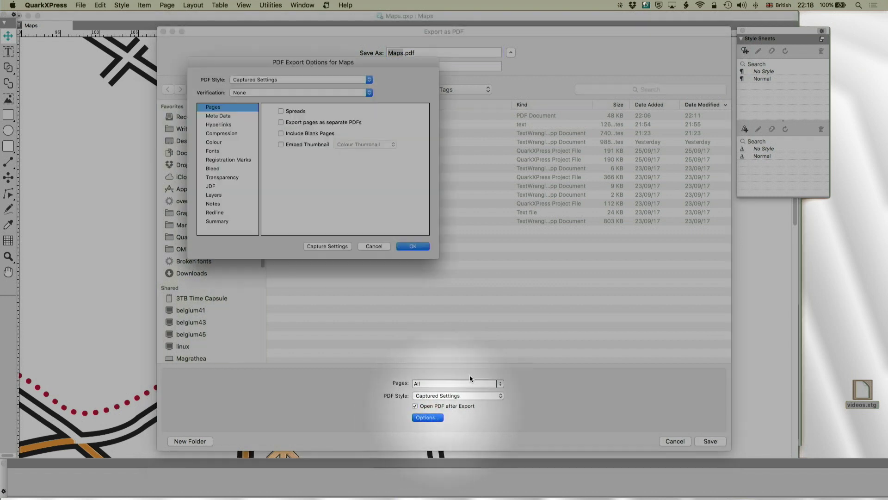
pyautogui.click(216, 142)
pyautogui.click(218, 152)
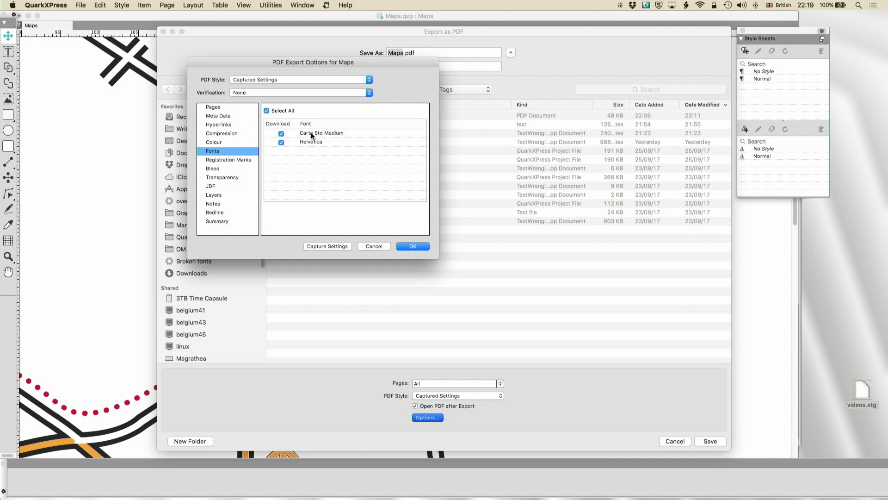
# Step: On Registration Marks, choose the Press - High Quality/High Resolution style, keeping marks Centred
pyautogui.click(237, 160)
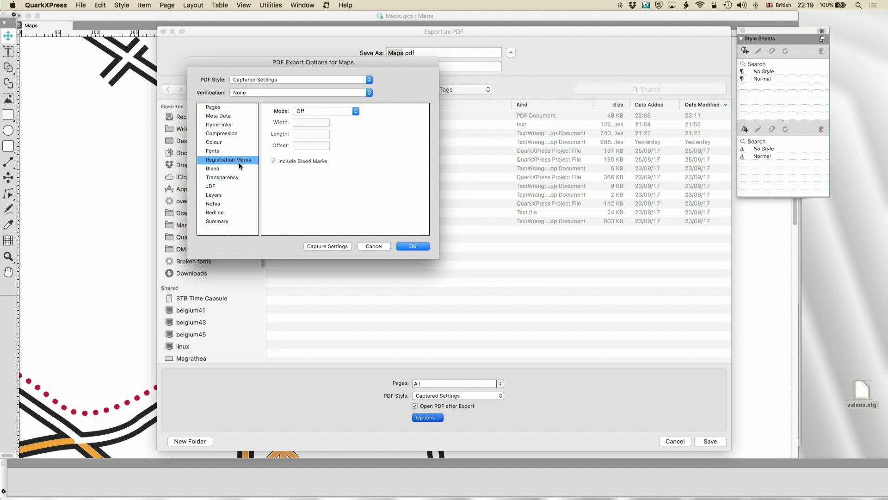
pyautogui.click(265, 79)
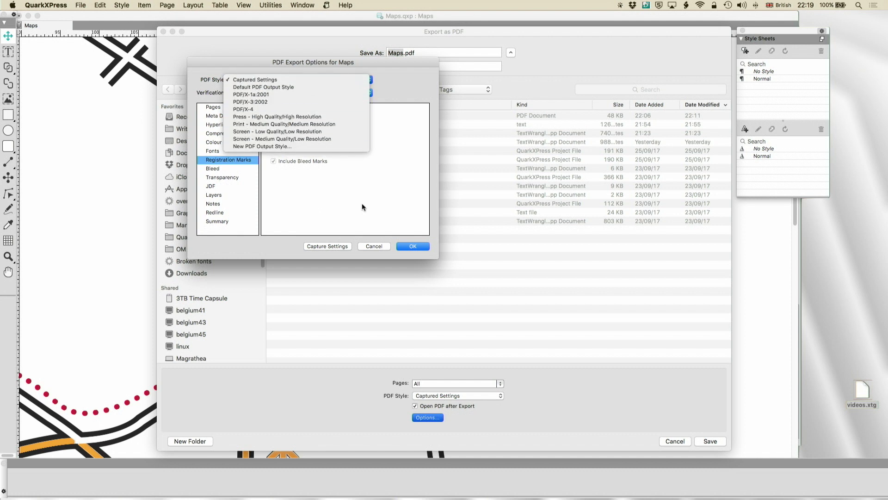
pyautogui.click(364, 207)
pyautogui.click(277, 80)
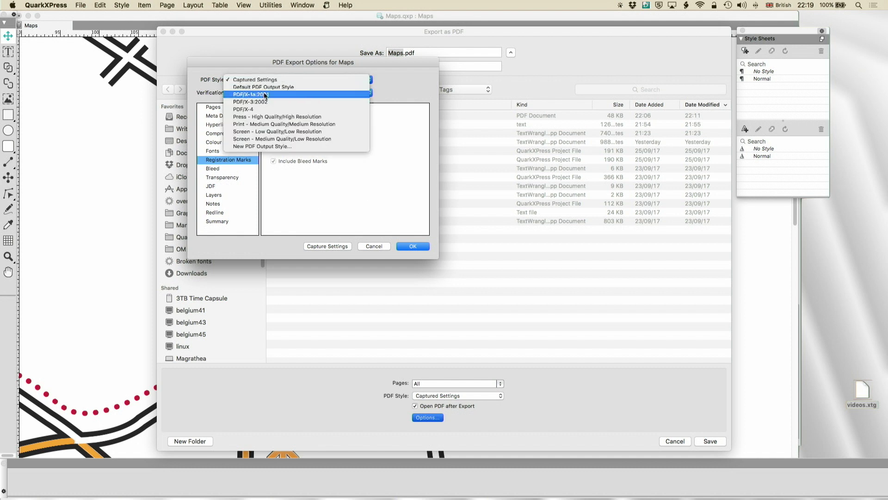
pyautogui.click(277, 115)
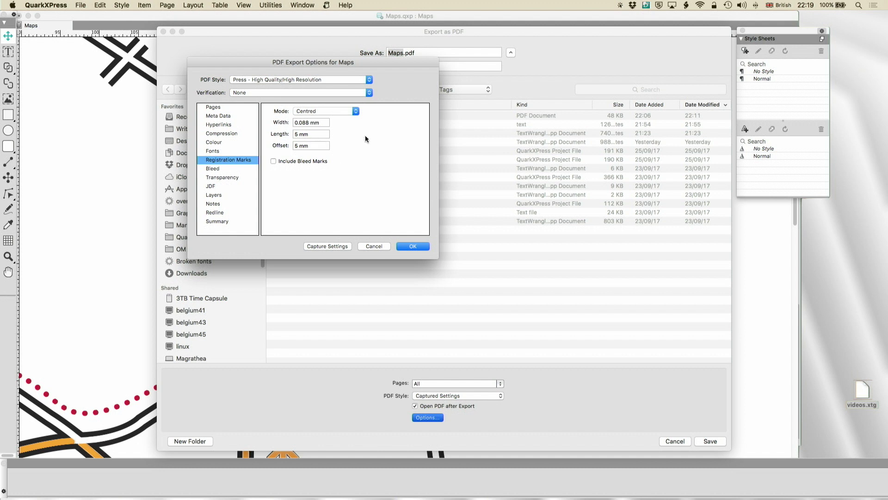
pyautogui.click(323, 112)
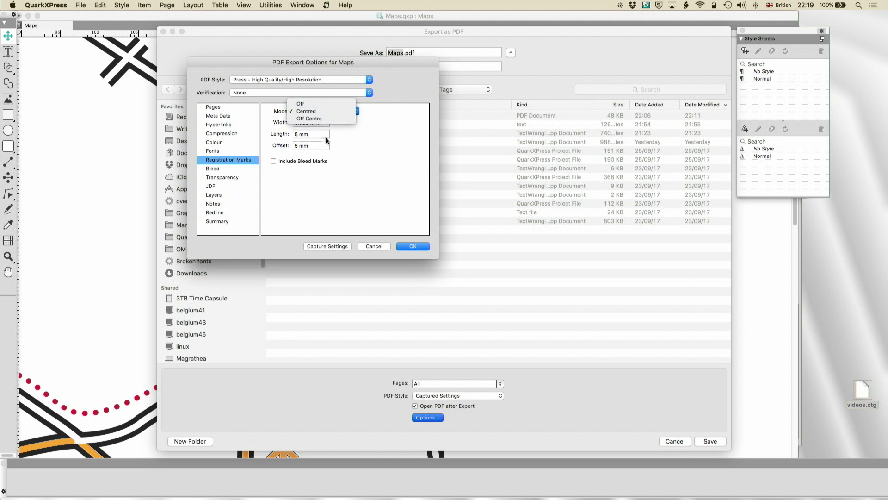
pyautogui.click(394, 161)
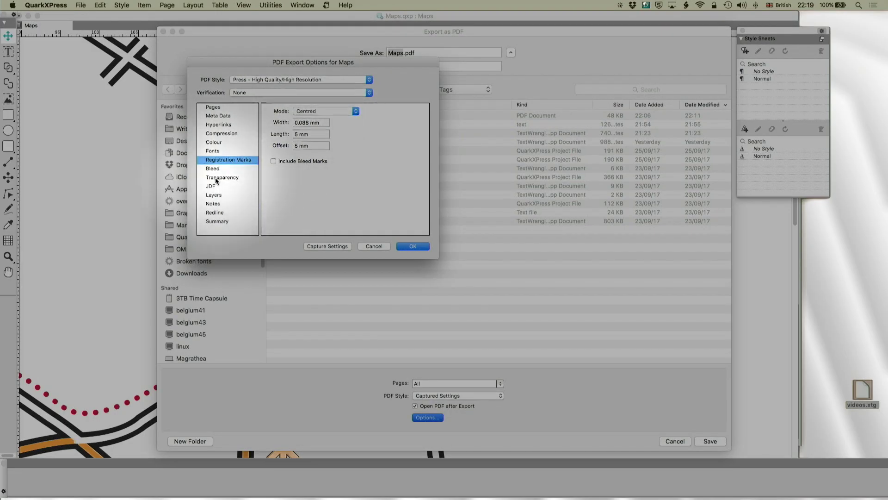
# Step: On the Bleed panel, try the Print - Medium Quality style with page-item bleed
pyautogui.click(210, 169)
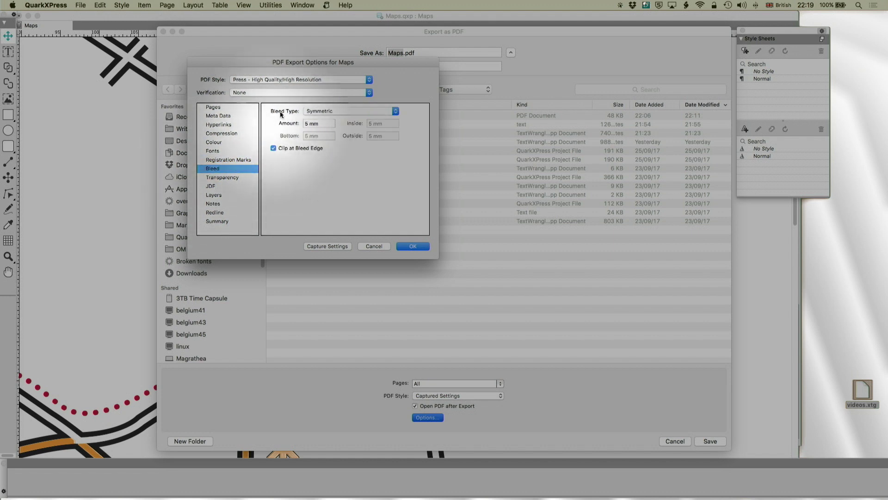
pyautogui.click(300, 80)
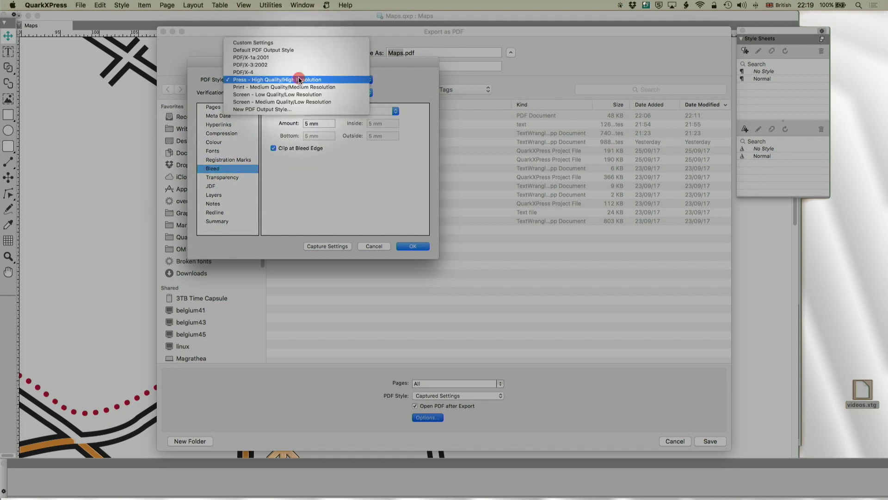
pyautogui.click(310, 175)
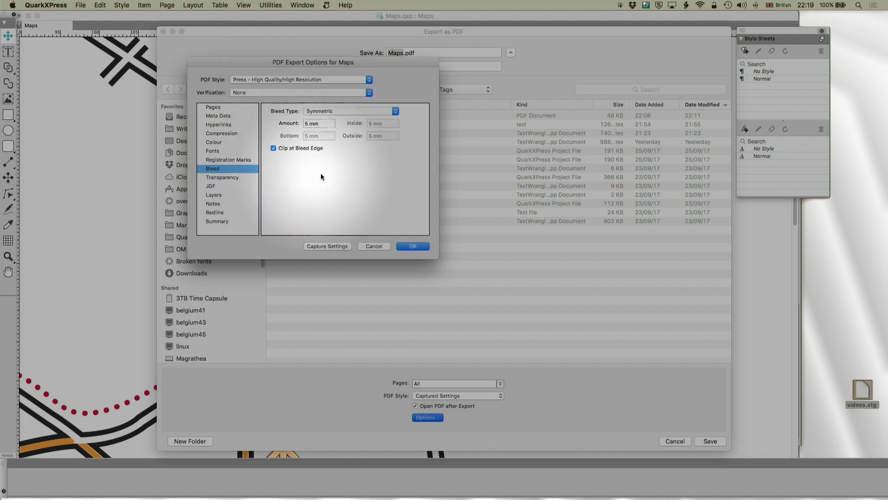
pyautogui.click(271, 81)
pyautogui.click(277, 91)
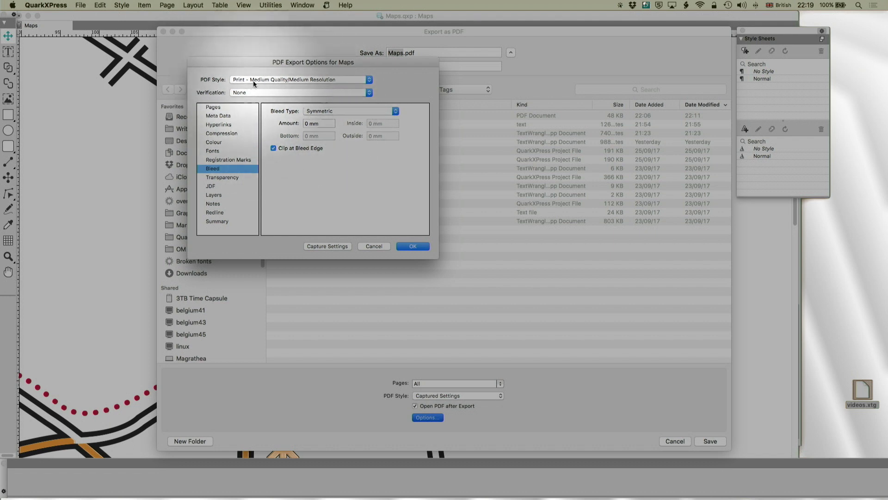
pyautogui.click(323, 111)
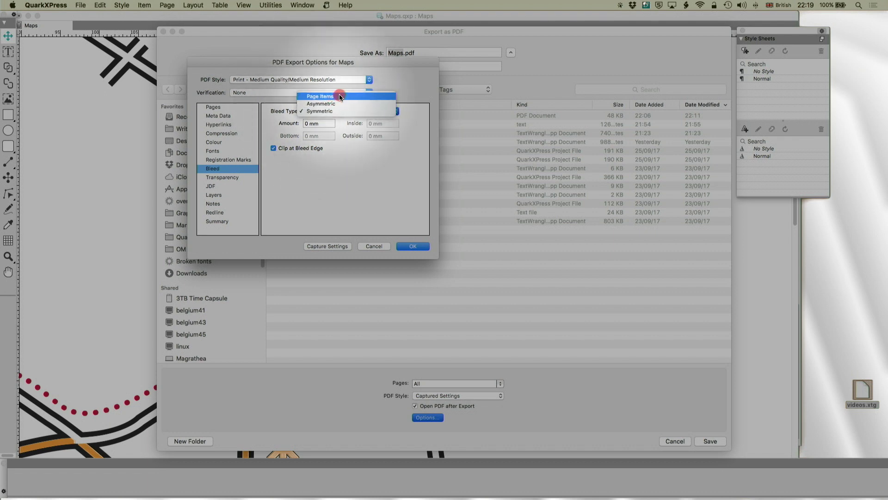
pyautogui.click(340, 96)
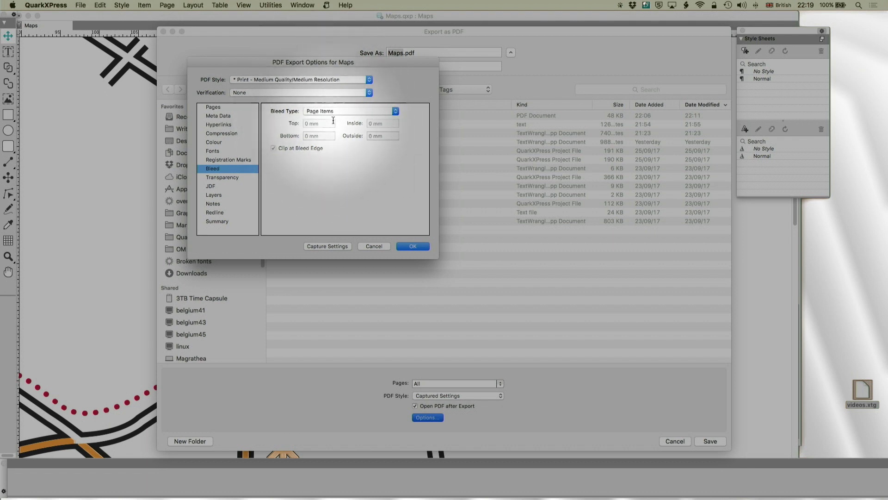
# Step: Reselect the Press style and set the bleed type to Asymmetric, 5 mm each side
pyautogui.moveTo(332, 110); pyautogui.dragTo(310, 113)
pyautogui.moveTo(284, 80)
pyautogui.mouseDown()
pyautogui.moveTo(270, 99)
pyautogui.moveTo(271, 72)
pyautogui.mouseUp()
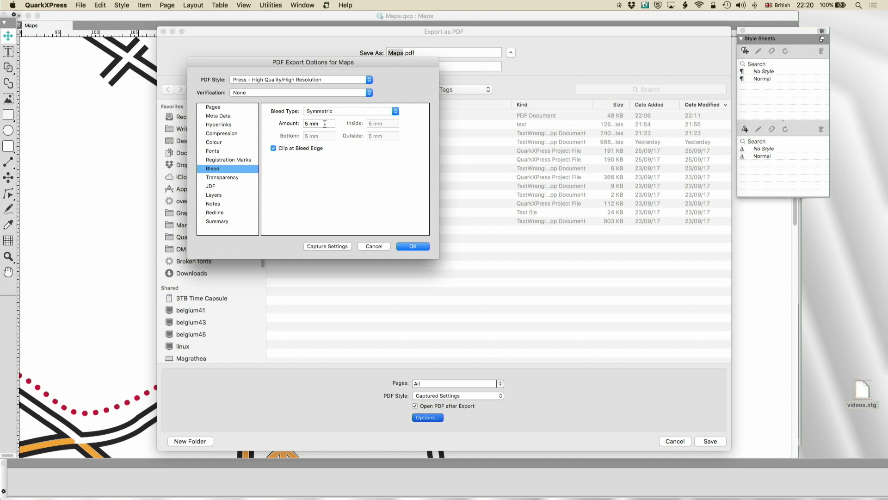
pyautogui.click(321, 112)
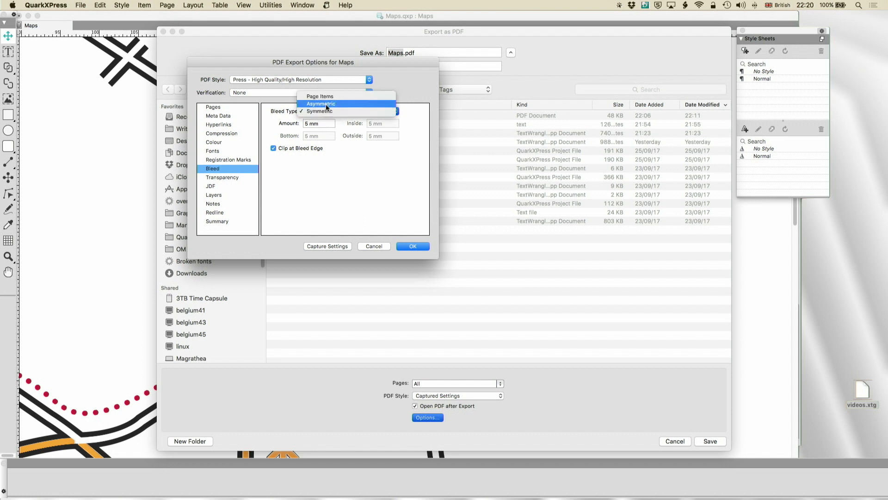
pyautogui.click(326, 104)
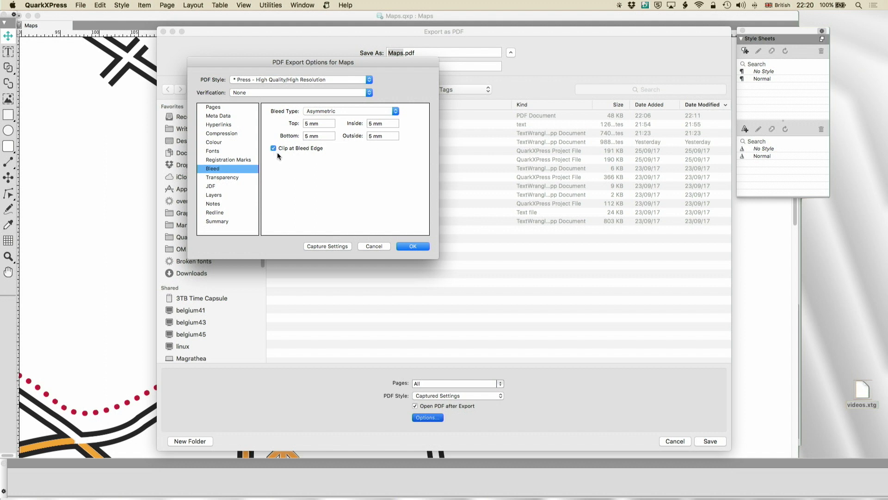
# Step: Flatten transparency for the Press style, after briefly comparing Print - Medium Quality
pyautogui.click(221, 177)
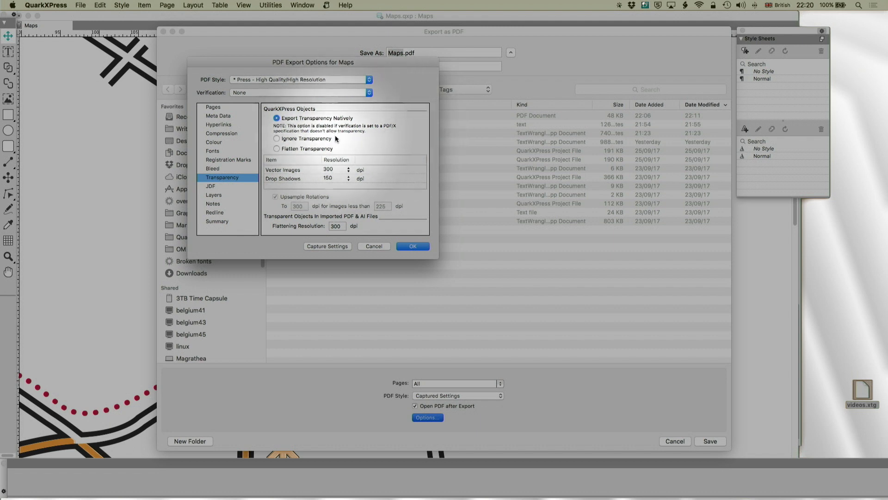
pyautogui.click(288, 148)
pyautogui.click(279, 79)
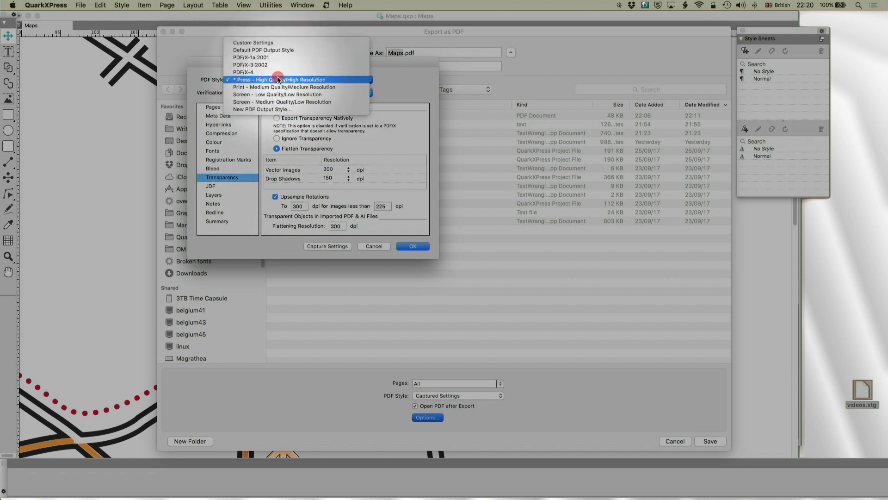
pyautogui.click(274, 97)
pyautogui.click(270, 79)
pyautogui.click(270, 71)
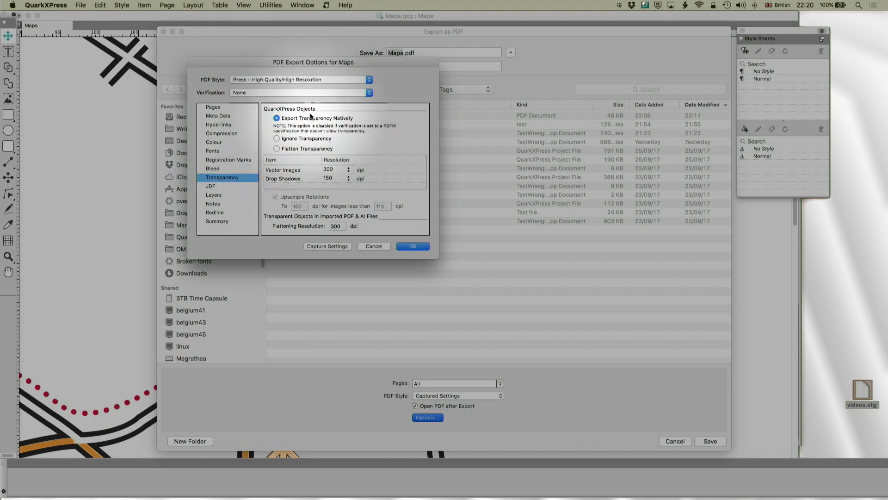
pyautogui.click(276, 149)
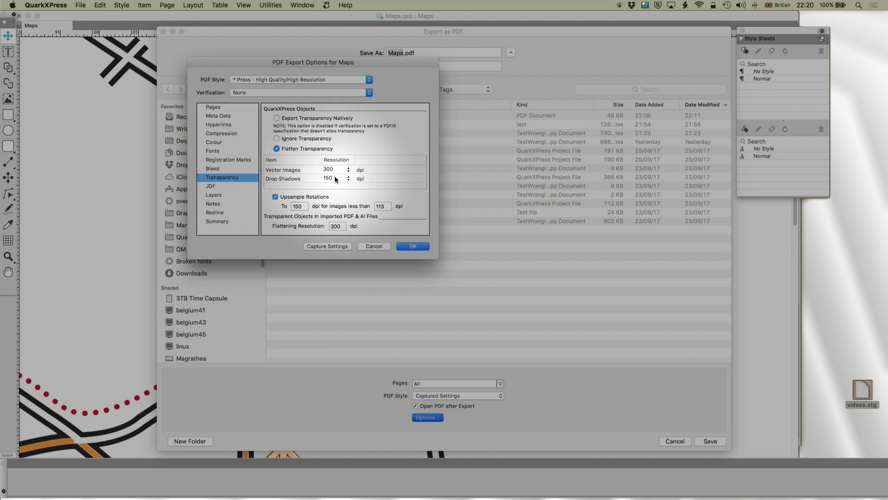
# Step: Set the Drop Shadows flattening resolution to 300 dpi
pyautogui.click(335, 177)
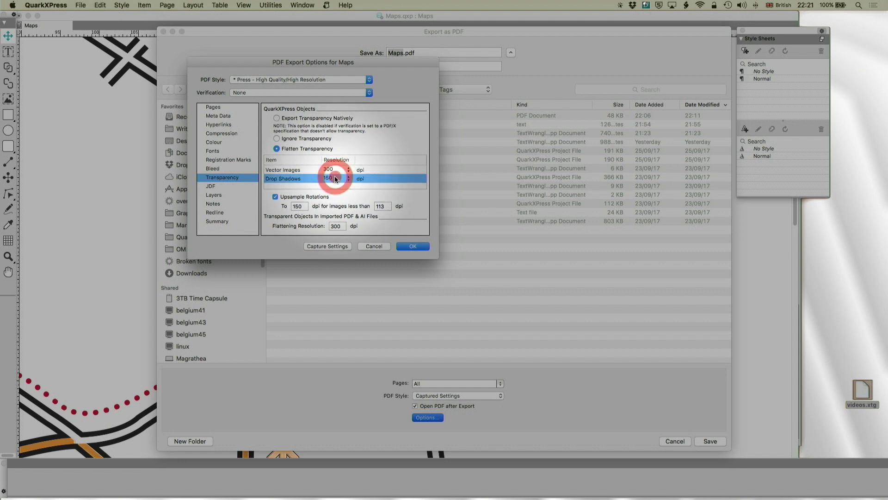
pyautogui.click(325, 180)
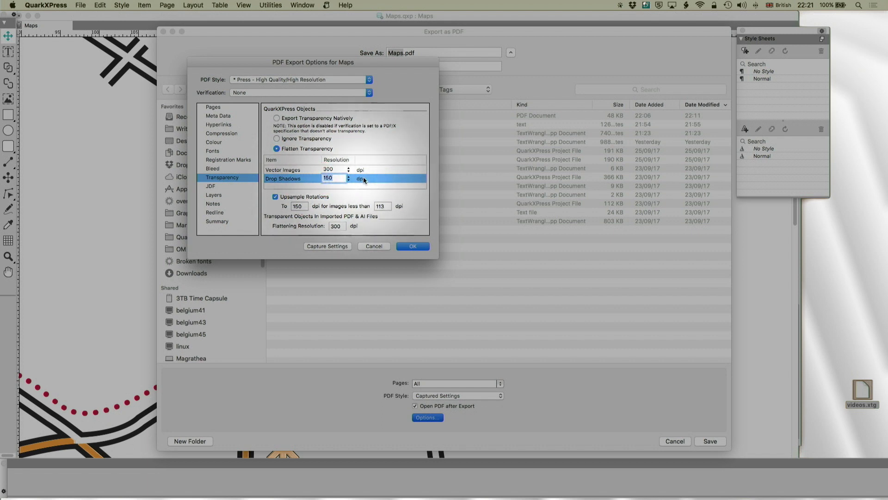
pyautogui.write('300')
pyautogui.press('Tab')
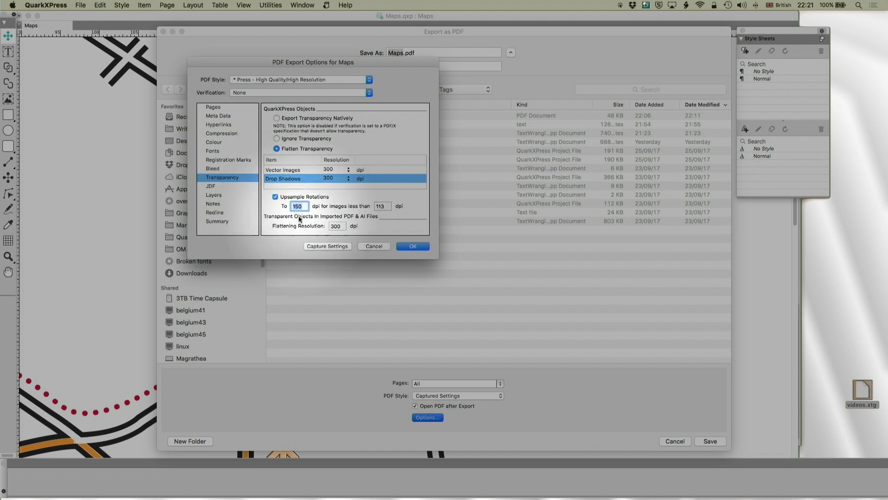
# Step: Choose the Press – High Quality/High Resolution PDF style and flatten transparency instead of exporting it natively
pyautogui.click(272, 80)
pyautogui.click(271, 72)
pyautogui.click(265, 81)
pyautogui.click(265, 87)
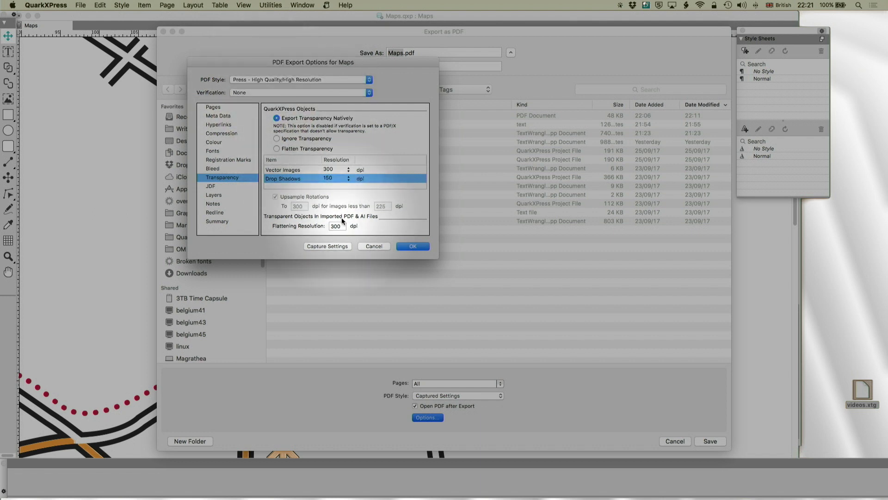
pyautogui.click(276, 148)
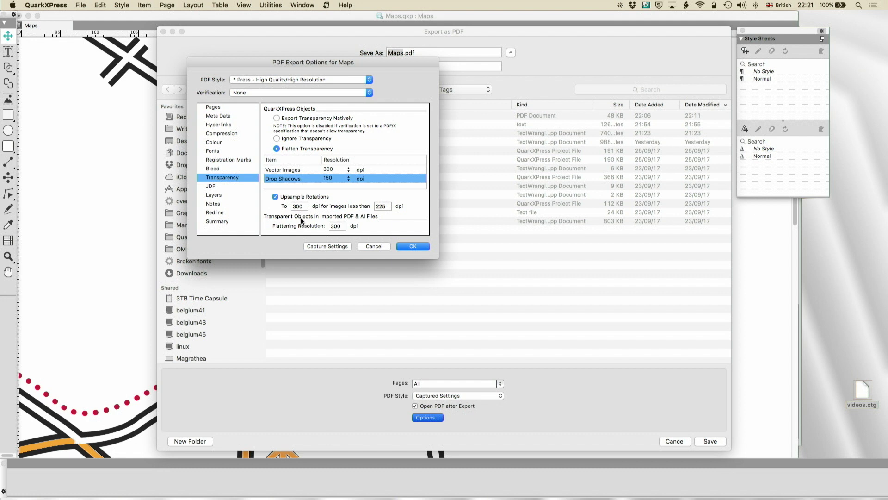
# Step: Leave JDF output off with the job jacket contact as None, and show the Layers settings
pyautogui.click(208, 186)
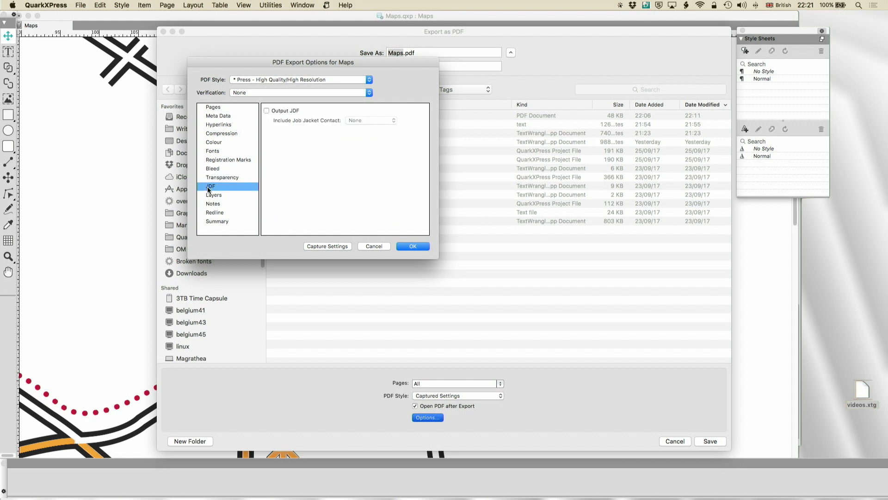
pyautogui.click(266, 111)
pyautogui.click(362, 119)
pyautogui.click(354, 120)
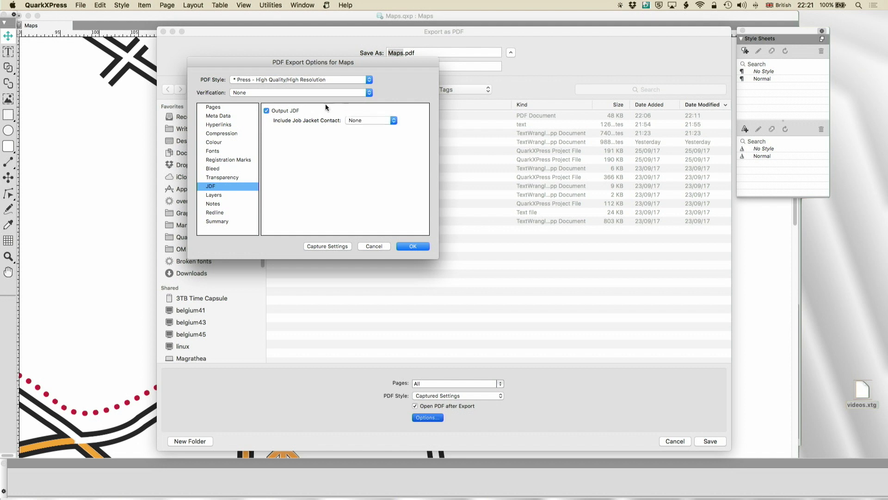
pyautogui.click(271, 112)
pyautogui.click(214, 195)
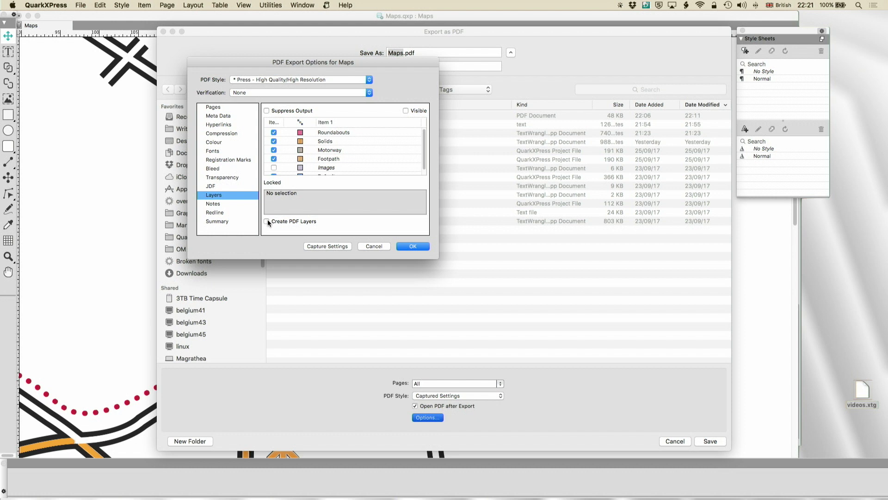
# Step: Switch the PDF style to Screen – Medium Quality/Low Resolution and show the Notes settings
pyautogui.click(283, 79)
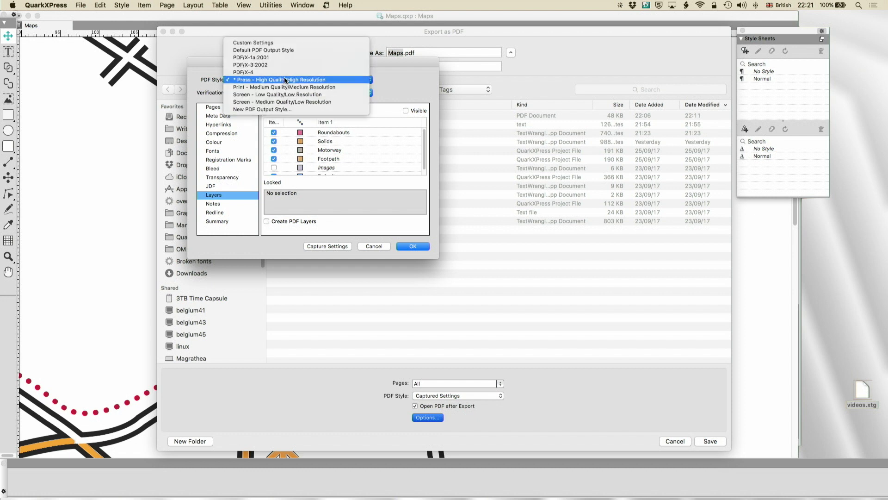
pyautogui.click(273, 102)
pyautogui.click(298, 218)
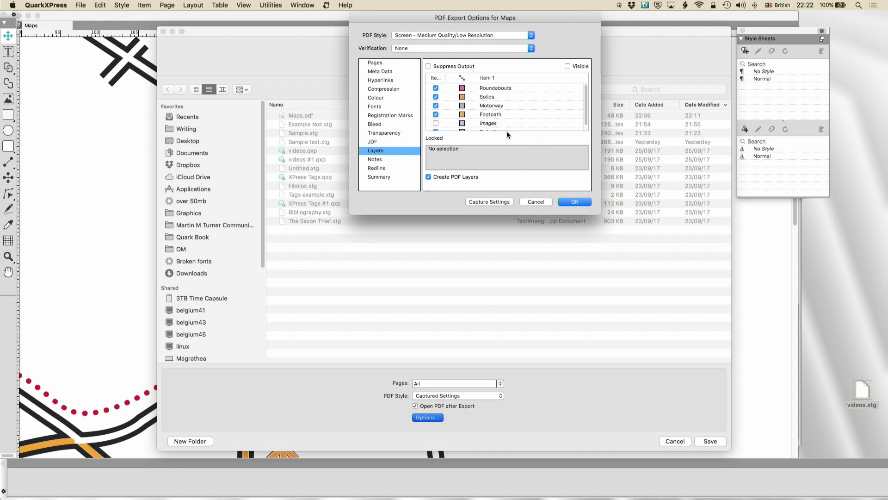
pyautogui.click(378, 160)
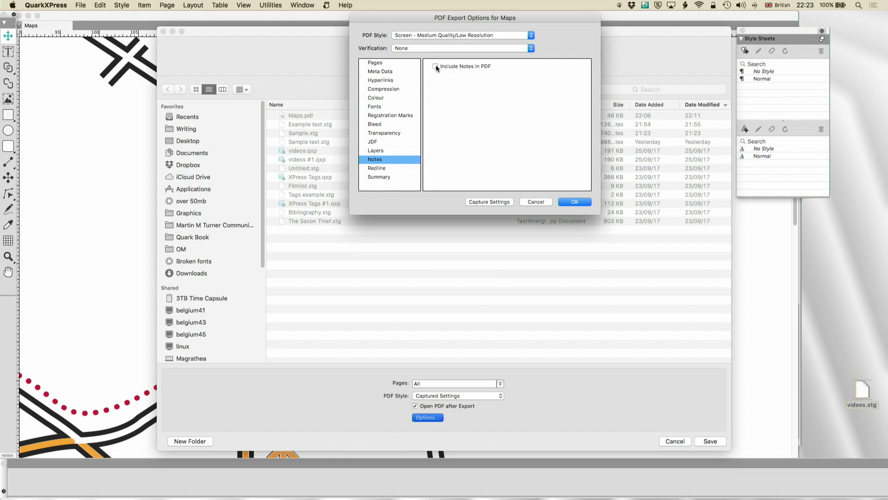
# Step: Compare the Press and Screen PDF styles, then turn on Highlight Changes under Redline
pyautogui.click(430, 36)
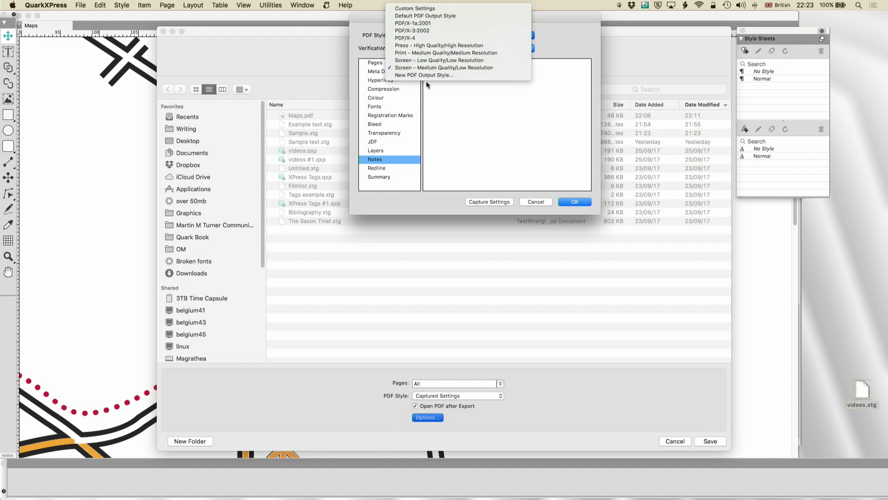
pyautogui.click(432, 46)
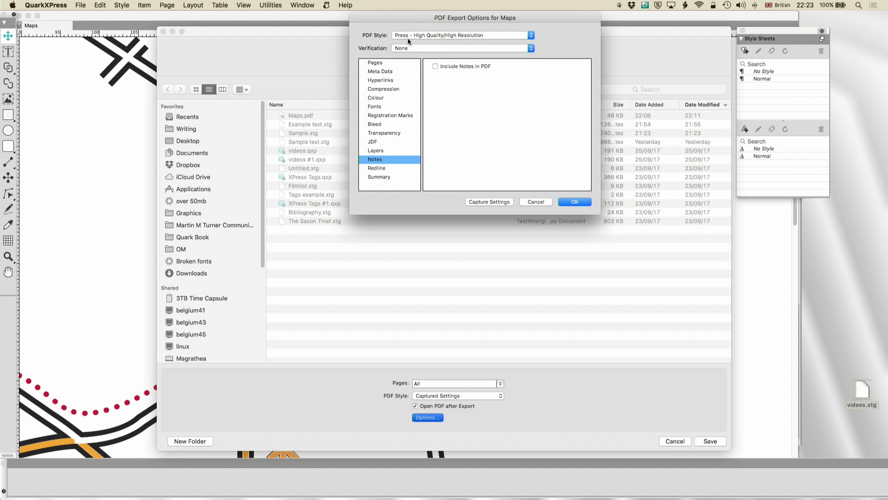
pyautogui.click(430, 34)
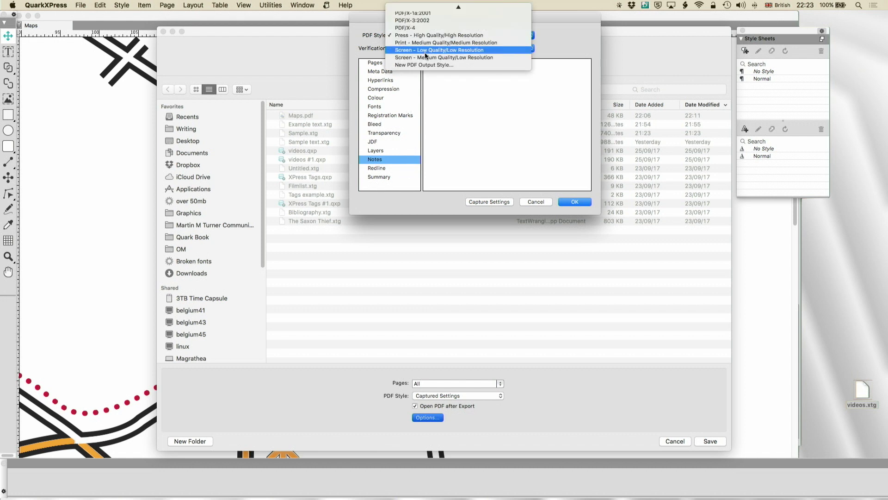
pyautogui.click(448, 59)
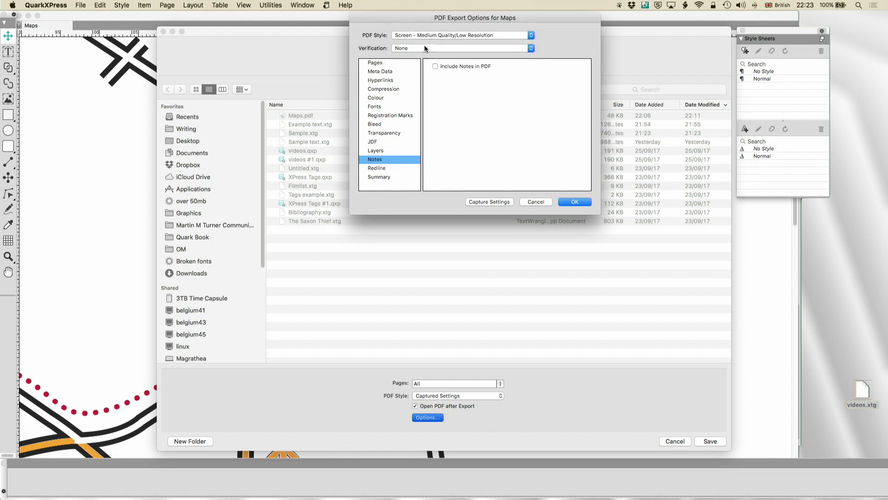
pyautogui.click(377, 168)
pyautogui.click(436, 66)
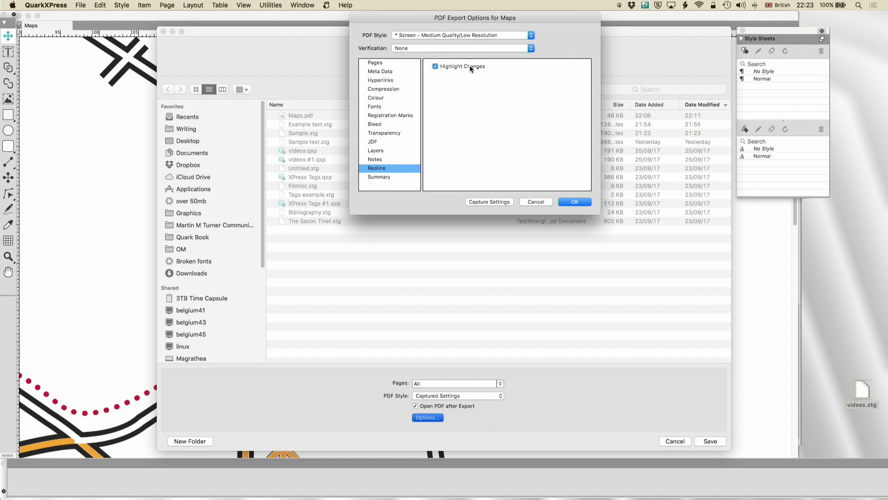
# Step: Reselect Press – High Quality/High Resolution after trying PDF/X-4, and toggle Highlight Changes again
pyautogui.click(434, 38)
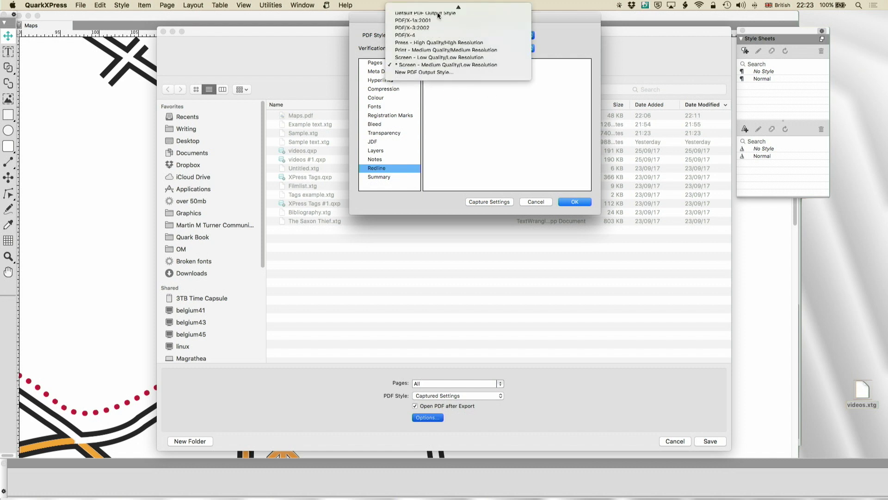
pyautogui.click(462, 41)
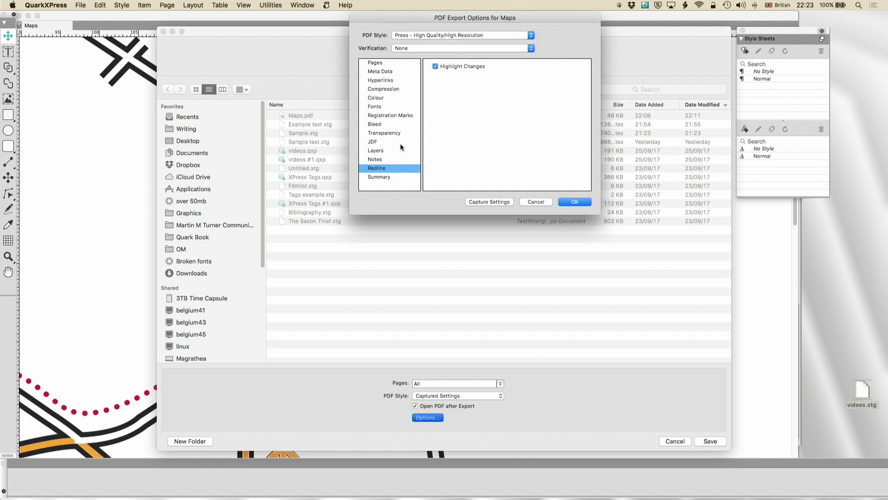
pyautogui.click(429, 35)
pyautogui.click(420, 28)
pyautogui.click(421, 37)
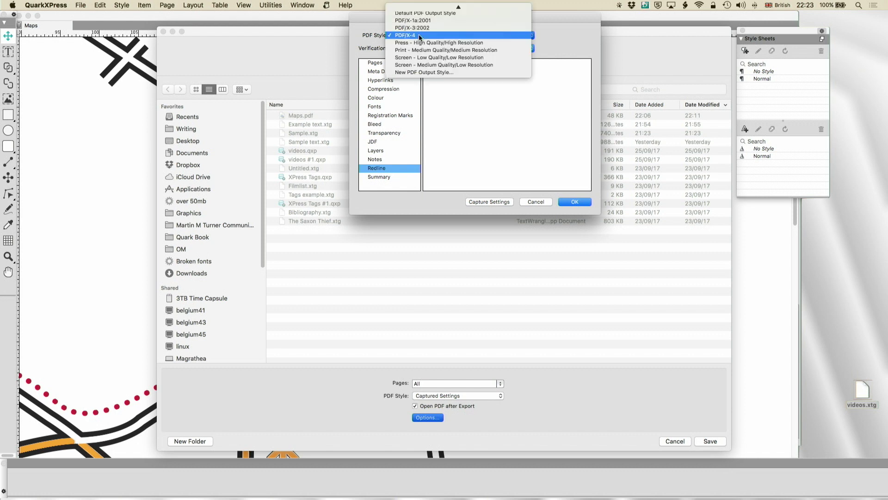
pyautogui.click(430, 42)
pyautogui.click(436, 66)
# Step: Review the export settings summary and accept the modified Press PDF export options
pyautogui.click(379, 177)
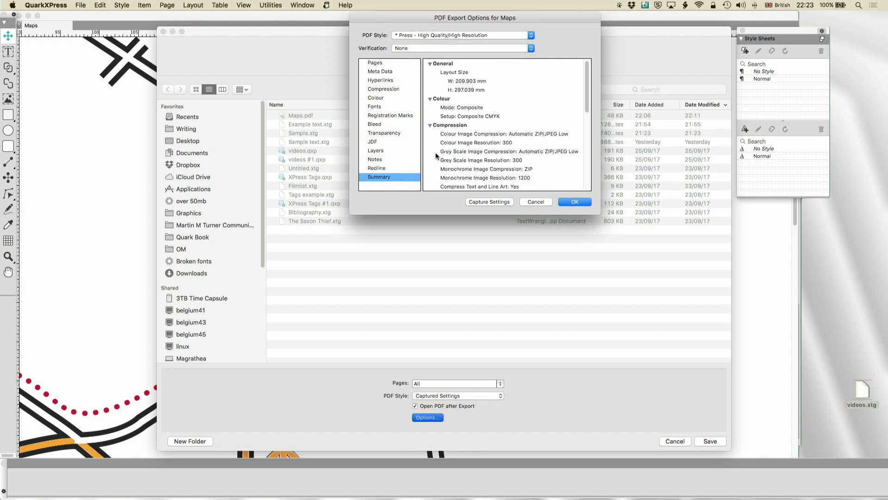
pyautogui.scroll(-10, 439, 110)
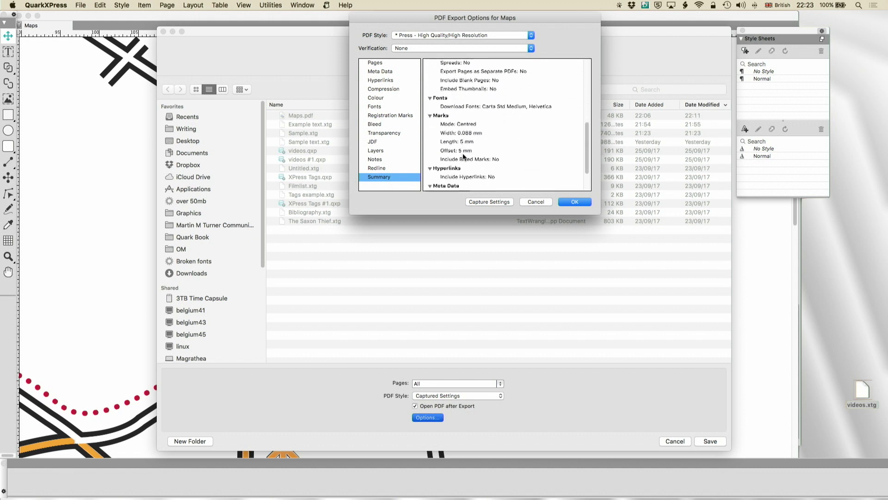
pyautogui.scroll(10, 463, 155)
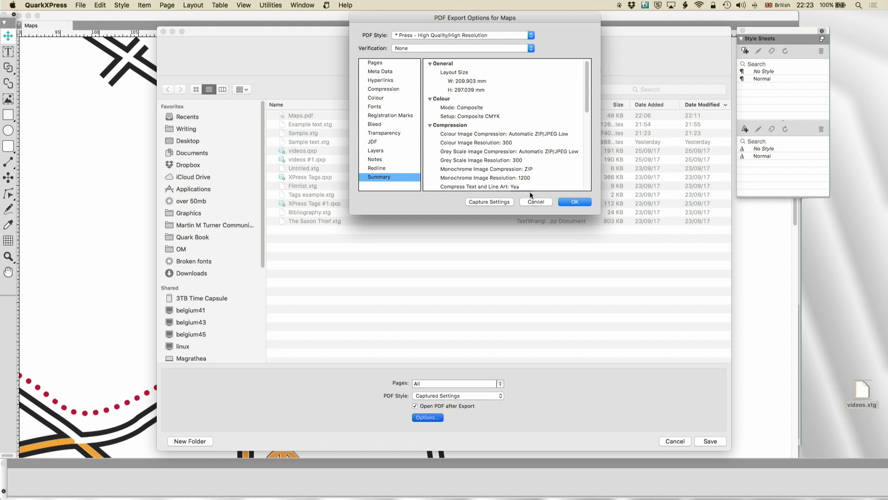
pyautogui.click(570, 205)
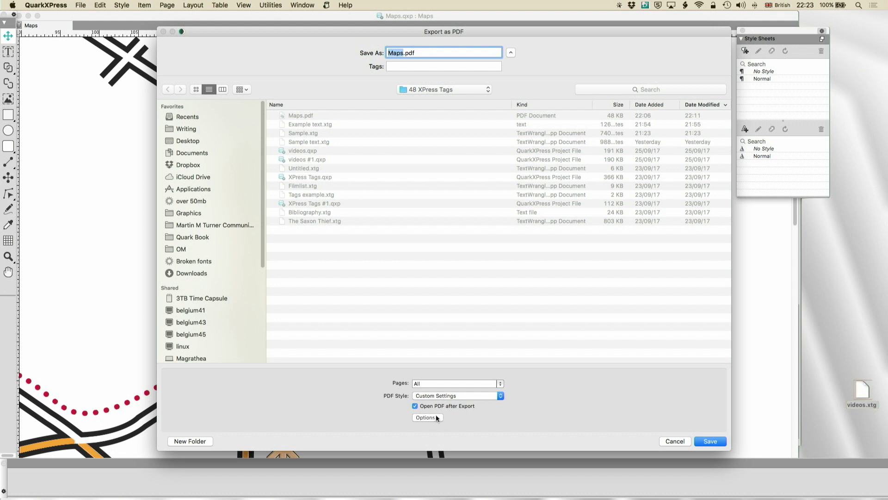
# Step: Export the map as Maps.pdf with the Press – High Quality/High Resolution style, replacing the existing file
pyautogui.click(436, 394)
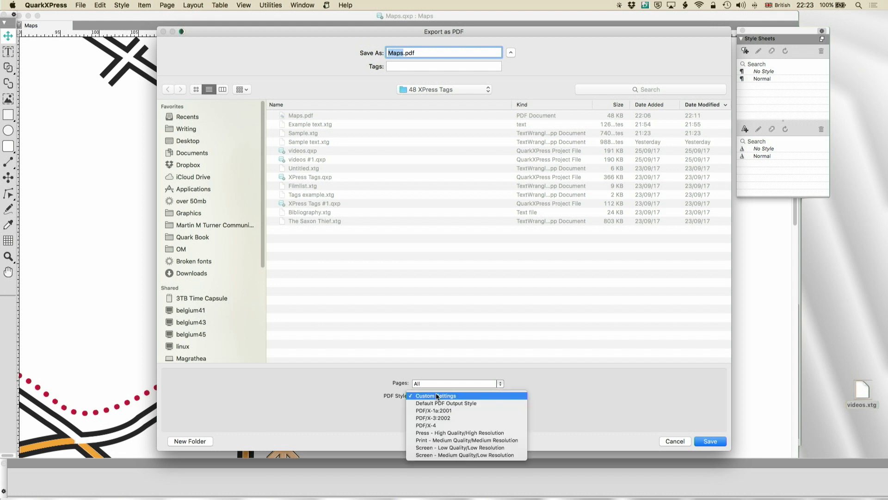
pyautogui.click(422, 429)
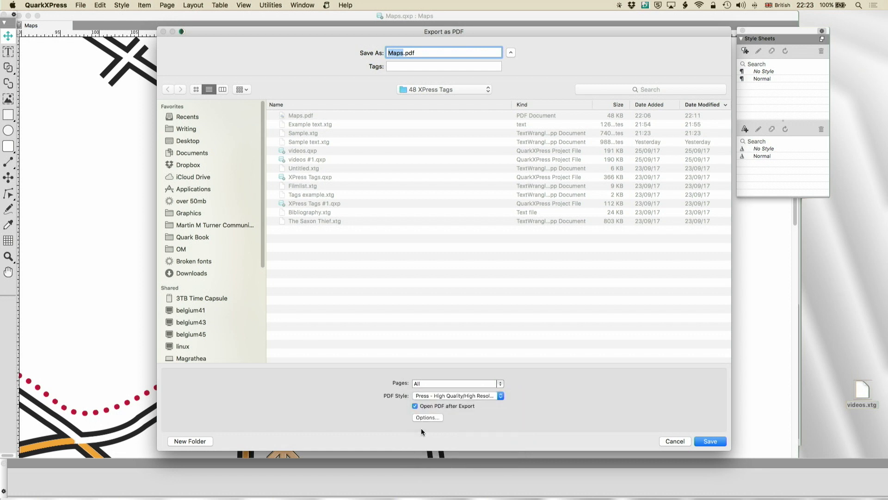
pyautogui.click(719, 441)
pyautogui.click(506, 96)
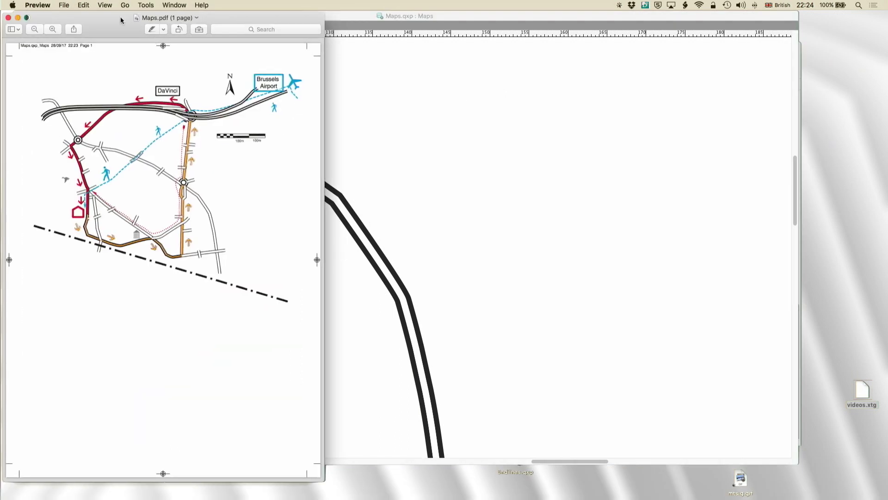
# Step: Centre the Maps.pdf window in Preview, zoom in to inspect the map, then close it
pyautogui.moveTo(121, 17); pyautogui.dragTo(299, 35)
pyautogui.scroll(5, 352, 183)
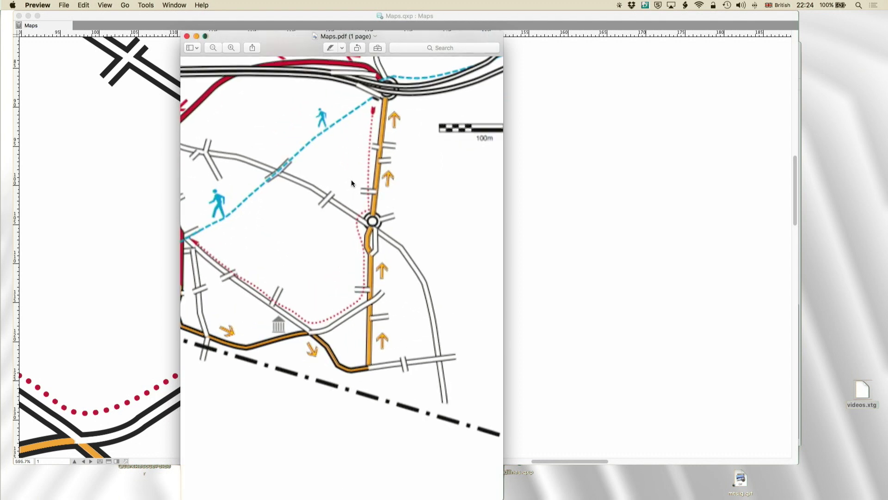
pyautogui.scroll(5, 352, 184)
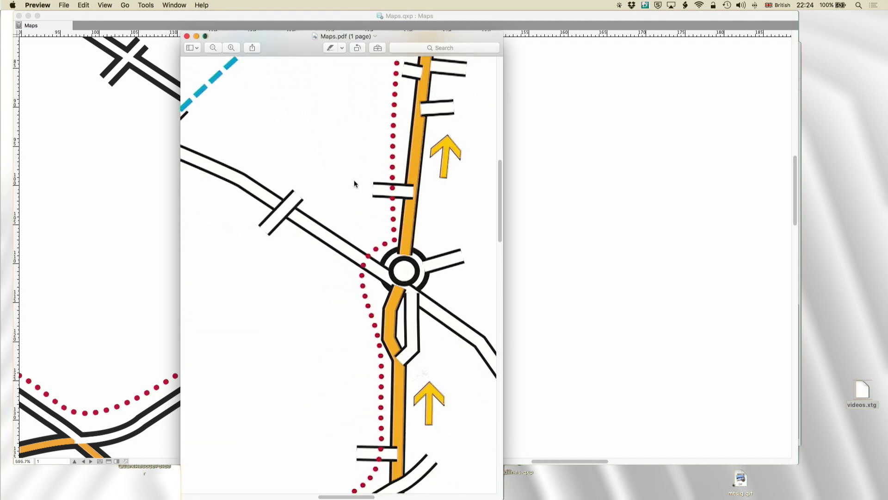
pyautogui.scroll(-5, 354, 183)
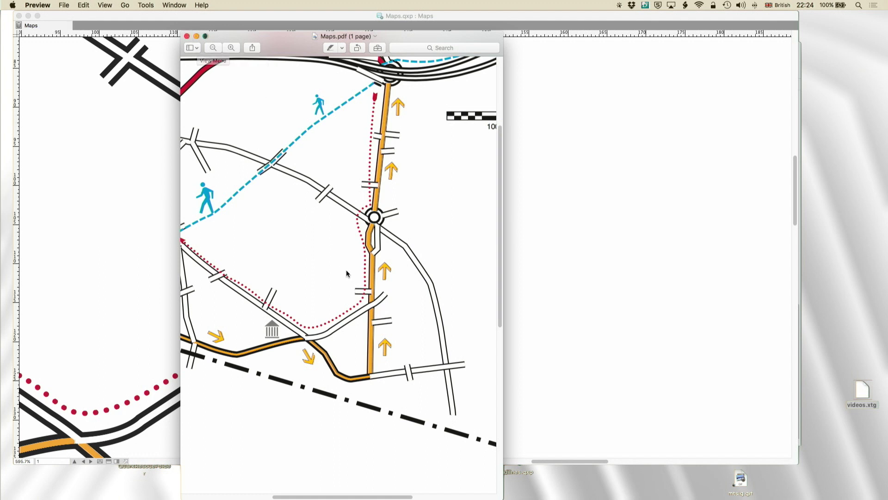
pyautogui.scroll(5, 351, 270)
pyautogui.scroll(-4, 361, 270)
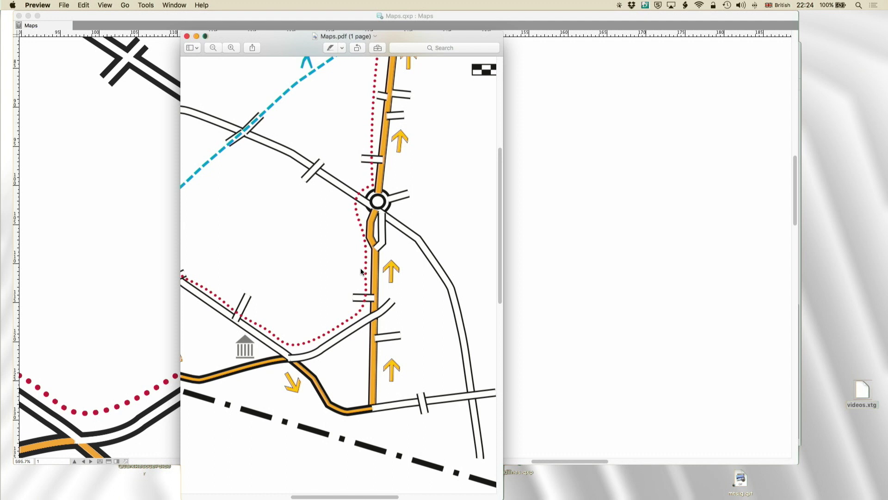
pyautogui.click(187, 36)
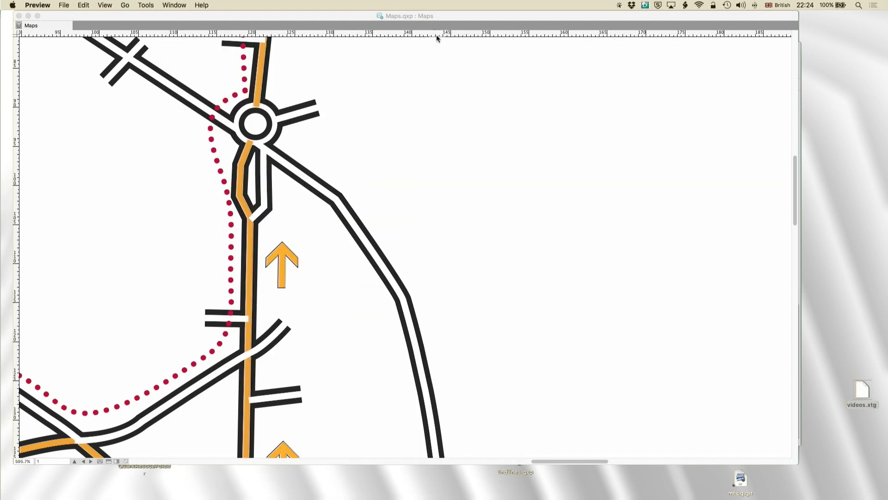